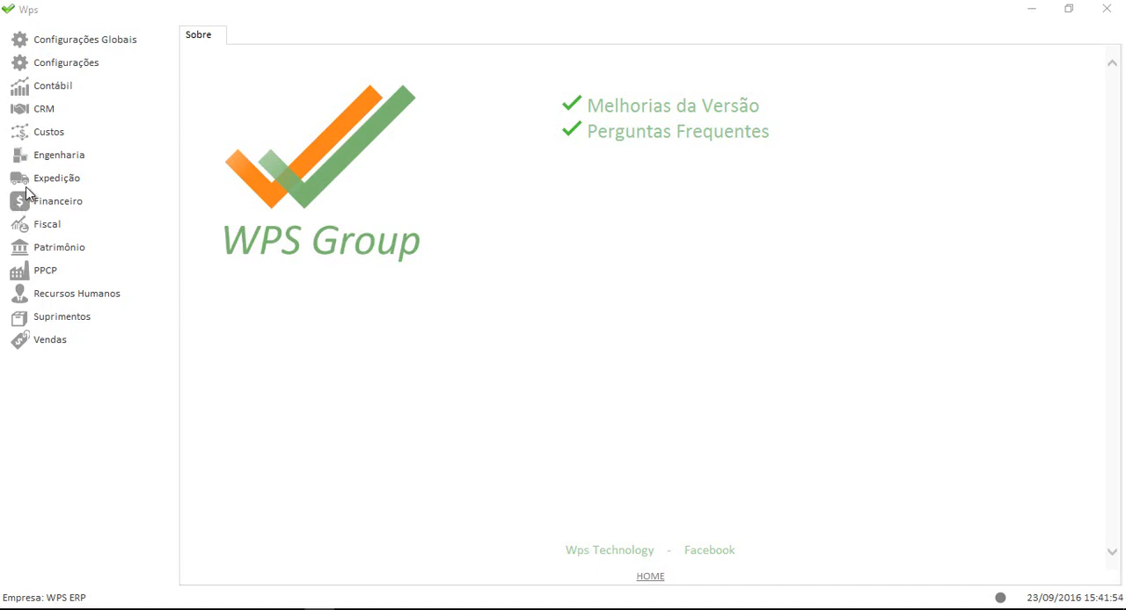
# Open the Engenharia product register and cancel the internal type selection for a new product
pyautogui.click(74, 159)
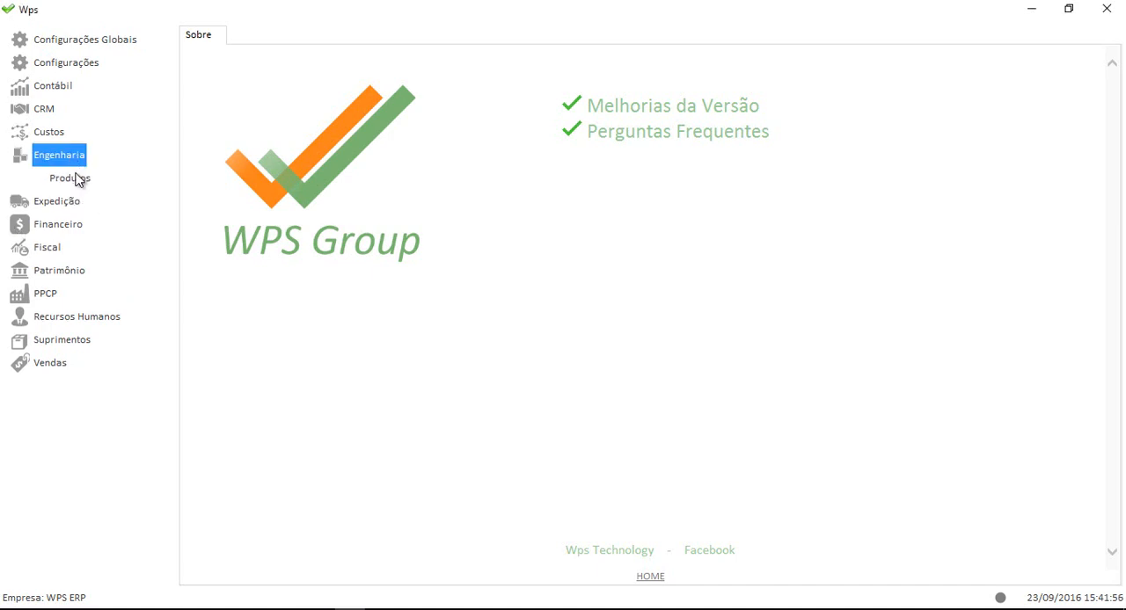
pyautogui.click(77, 180)
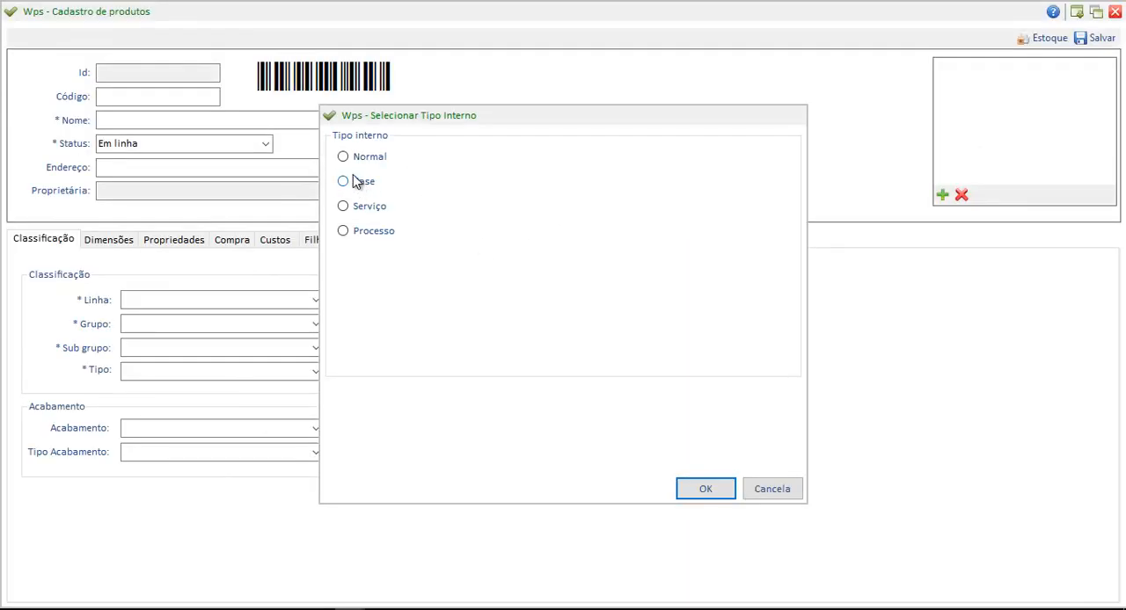
pyautogui.click(774, 494)
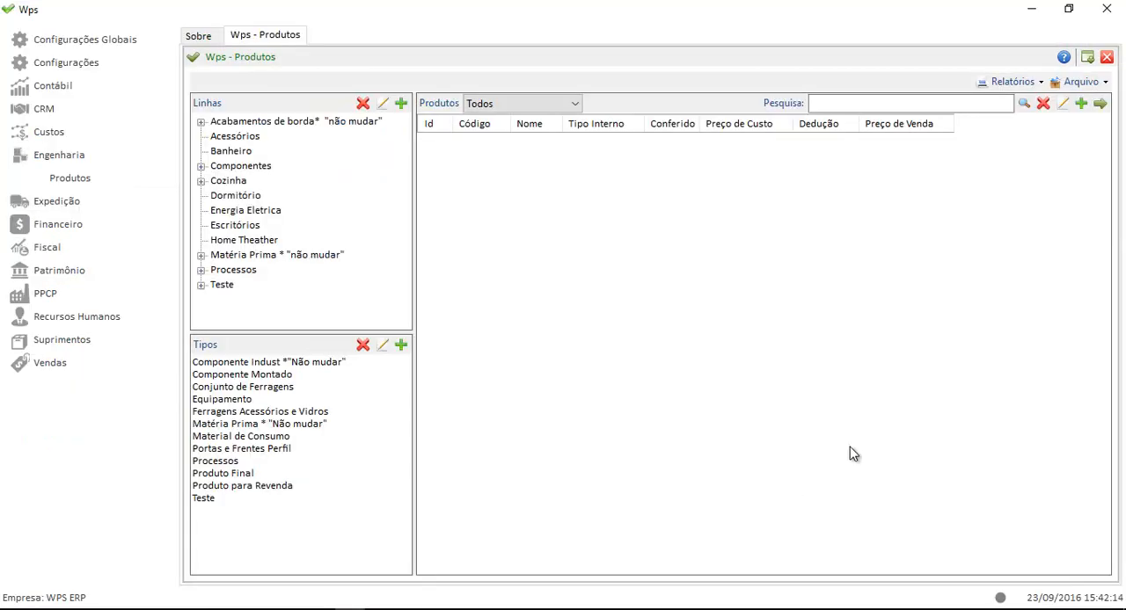
# Search the products for "sarraf" and open the Sarrafo Batente record
pyautogui.click(893, 102)
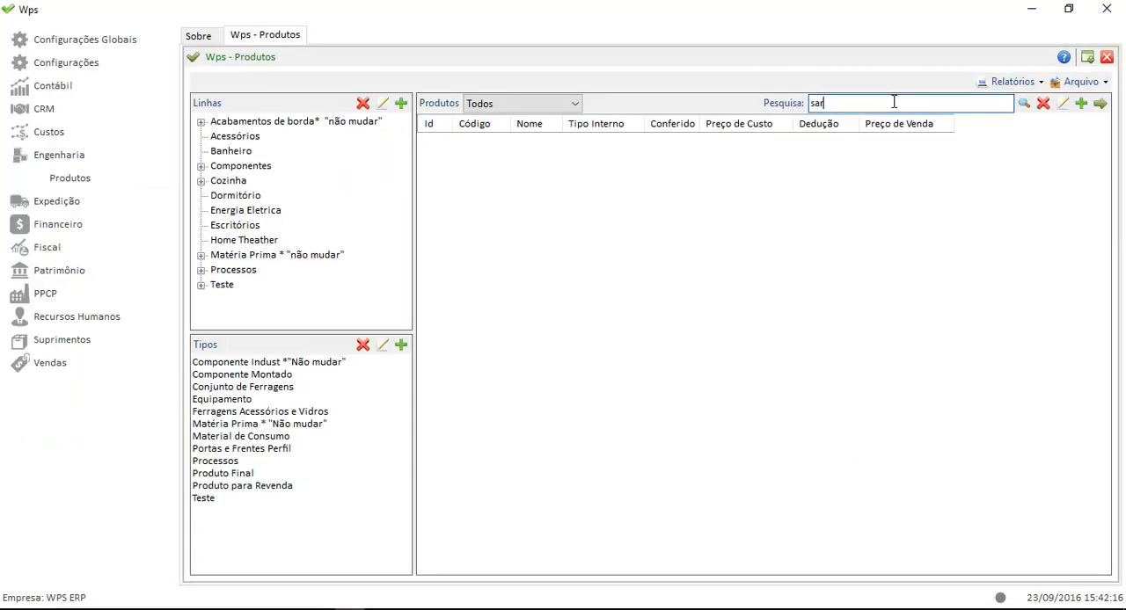
pyautogui.write('sarraf')
pyautogui.press('Return')
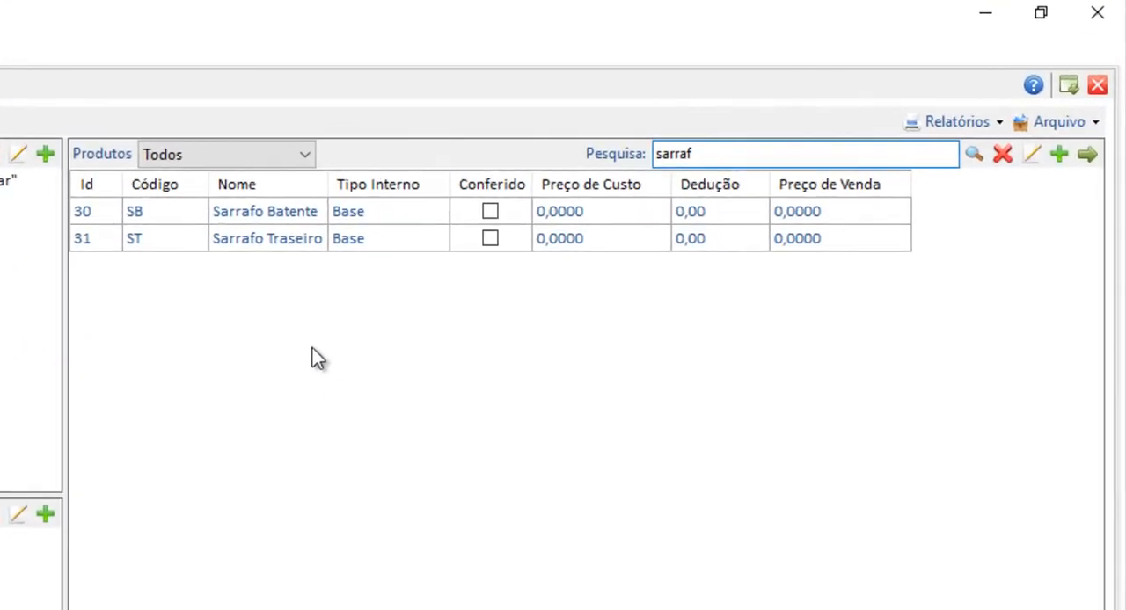
pyautogui.click(253, 227)
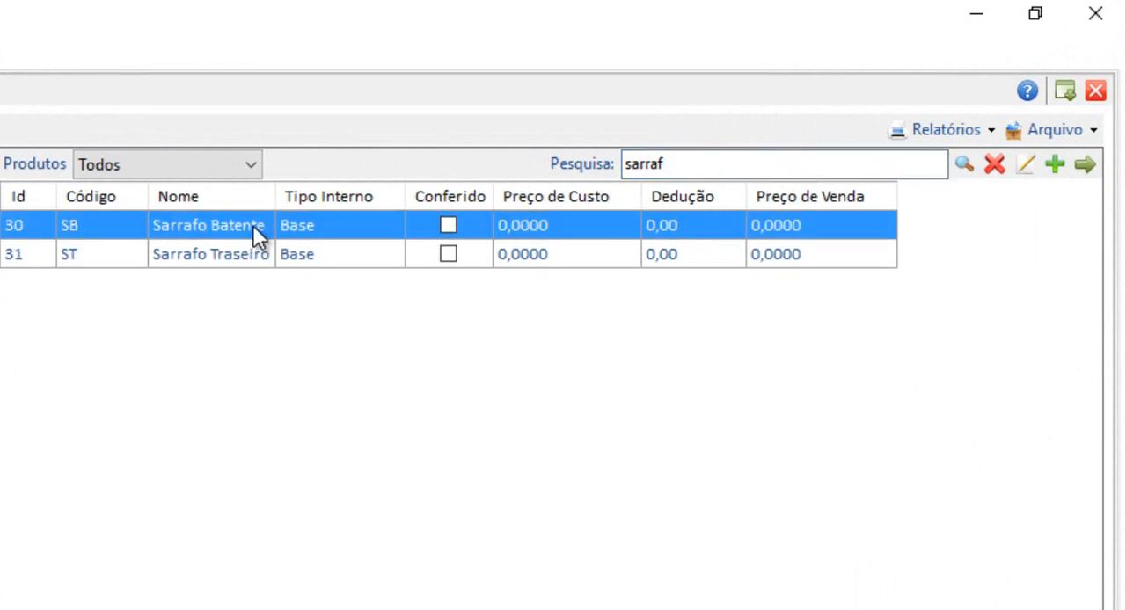
pyautogui.doubleClick(253, 228)
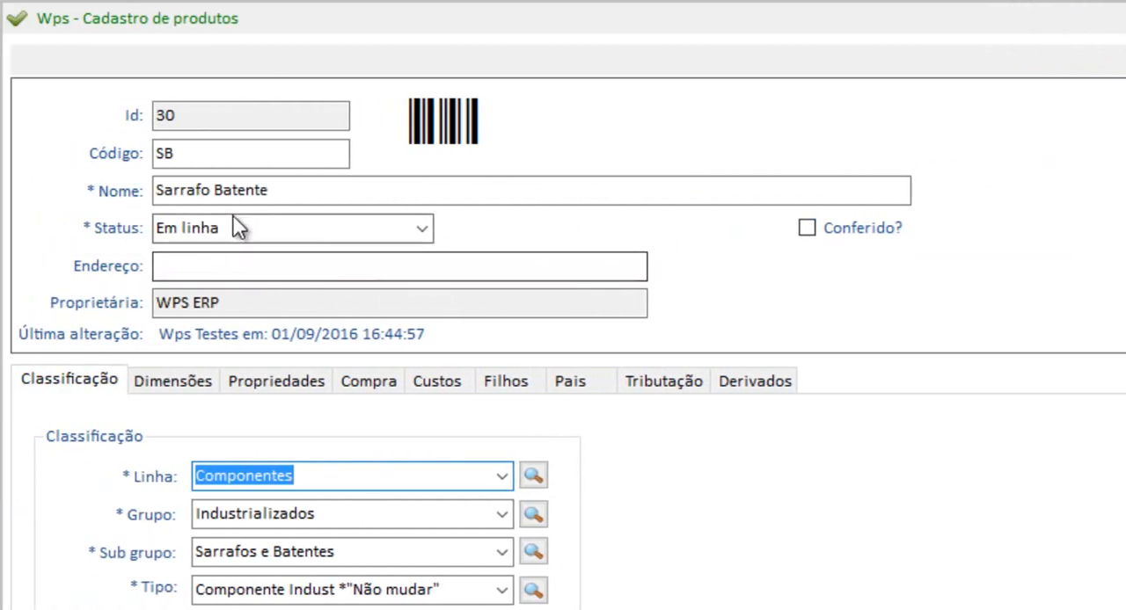
# Review the product's name and code, along with its line, group and subgroup classification
pyautogui.click(425, 190)
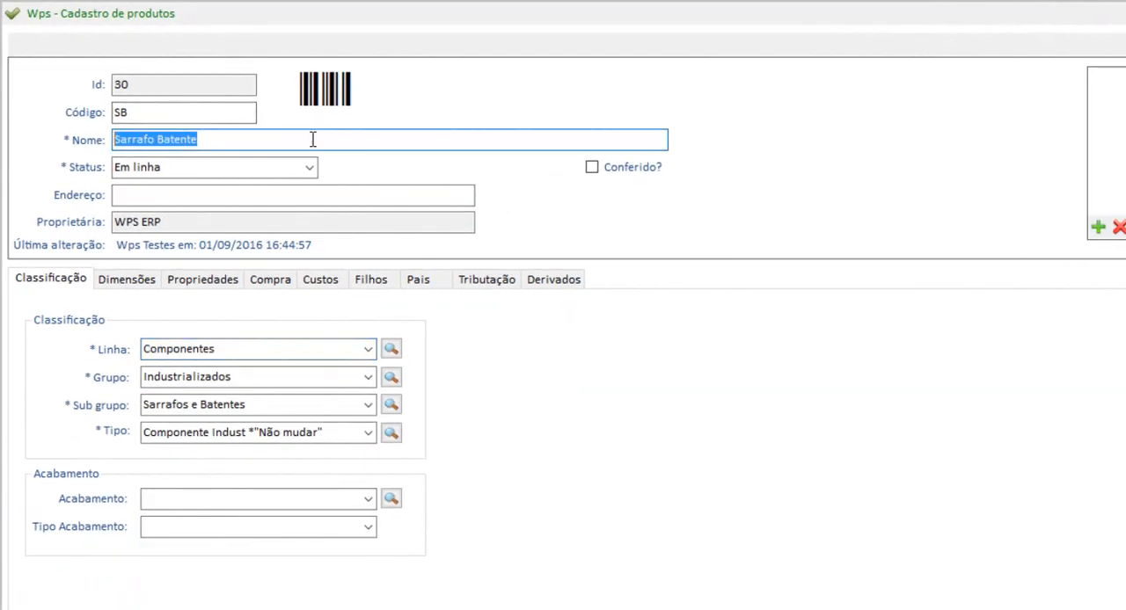
pyautogui.click(243, 140)
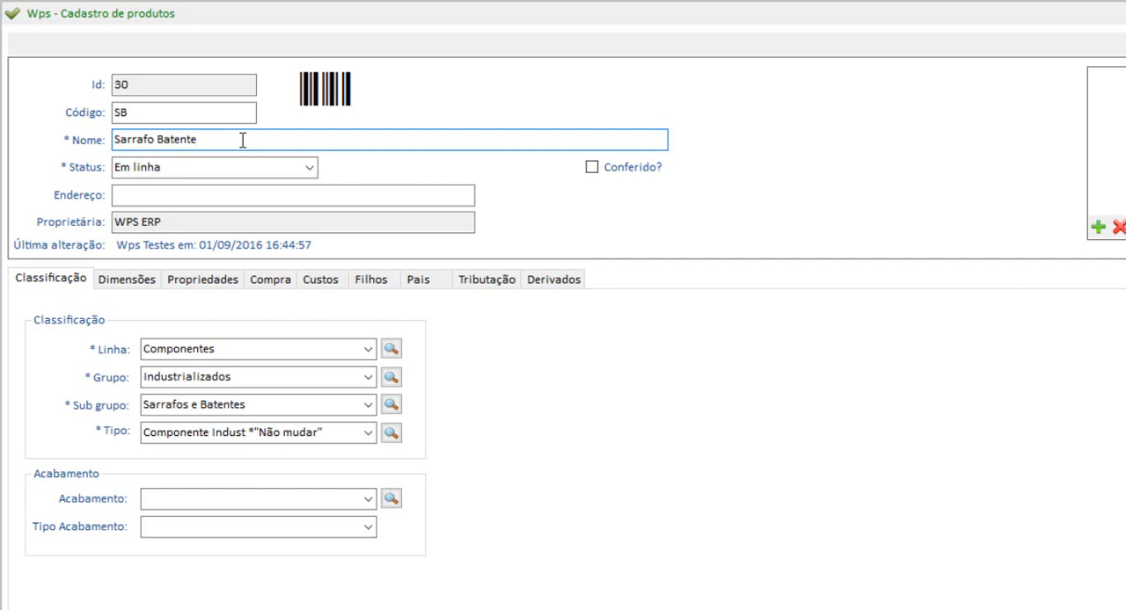
pyautogui.click(149, 112)
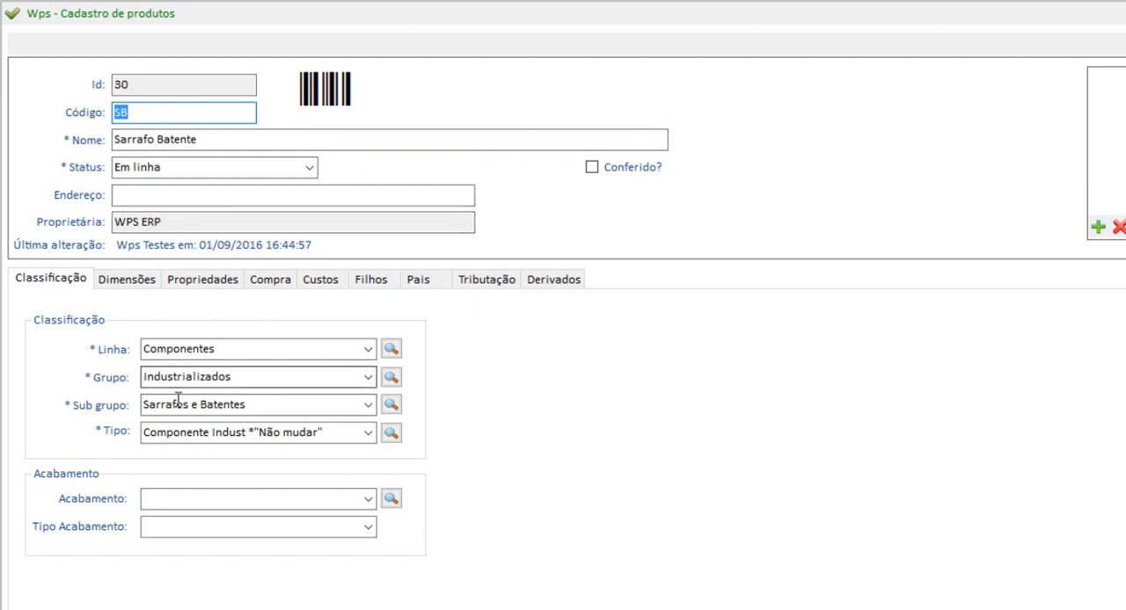
pyautogui.click(238, 349)
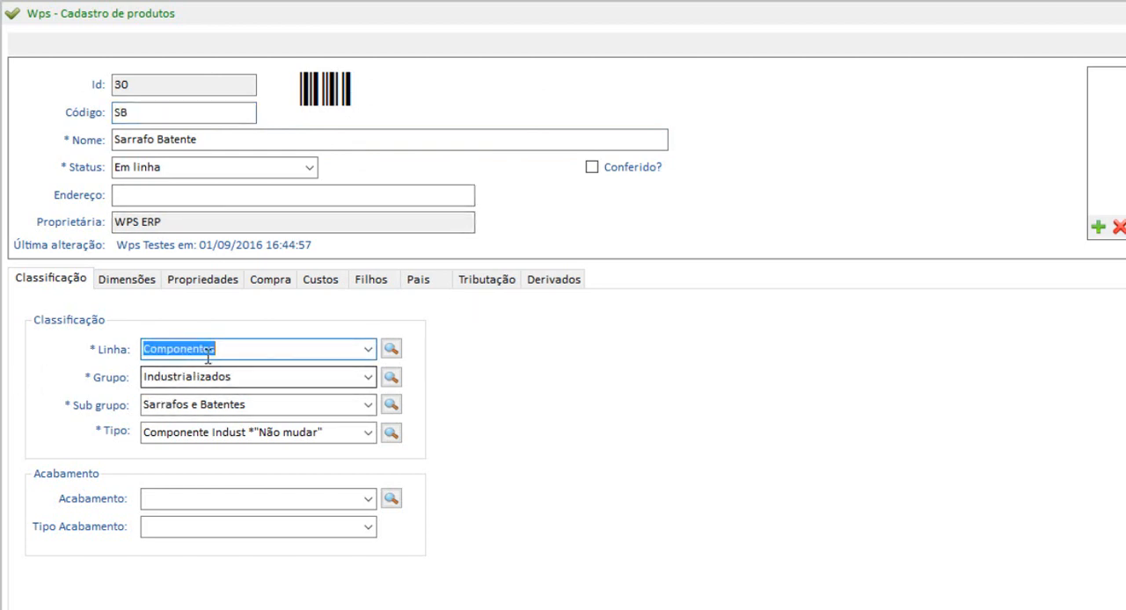
pyautogui.click(176, 376)
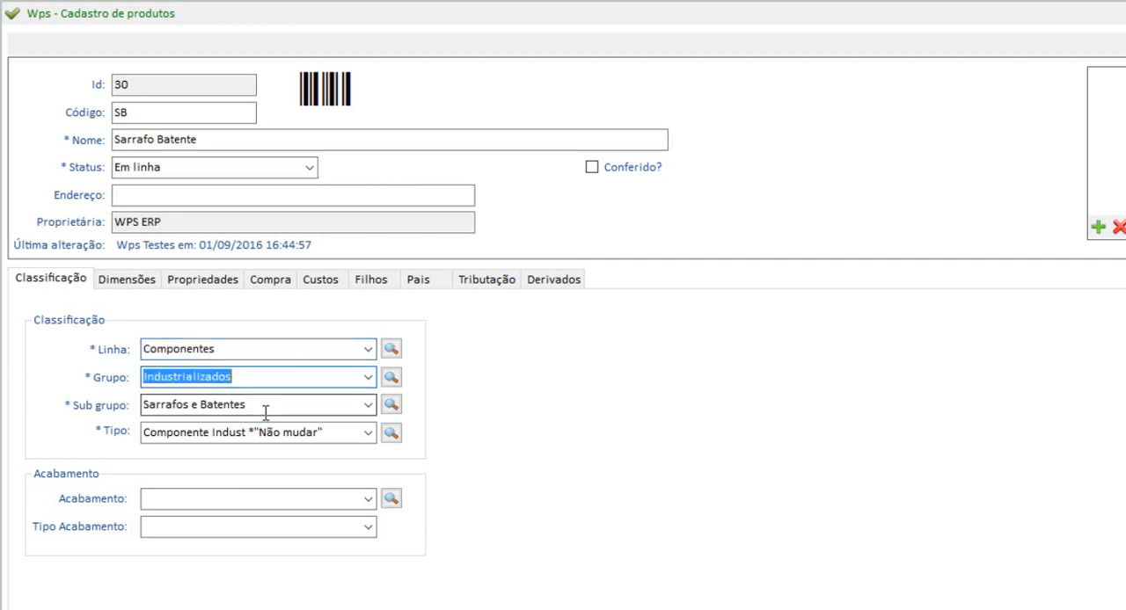
pyautogui.press('Tab')
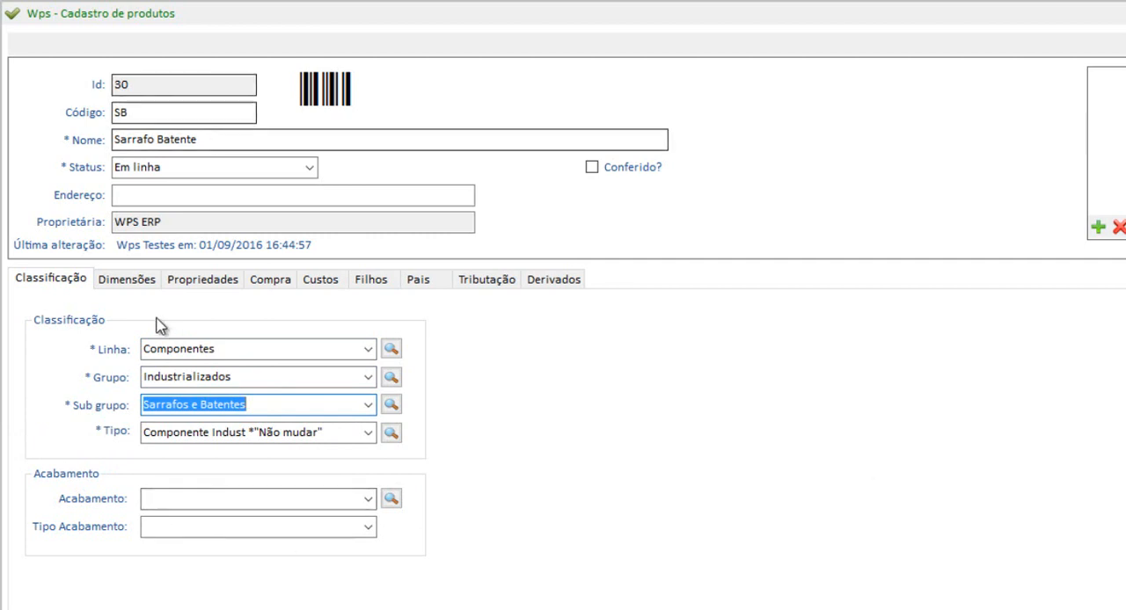
# Check the product's standard dimensions and its properties, including machining codes A and B and the destination sector
pyautogui.click(152, 283)
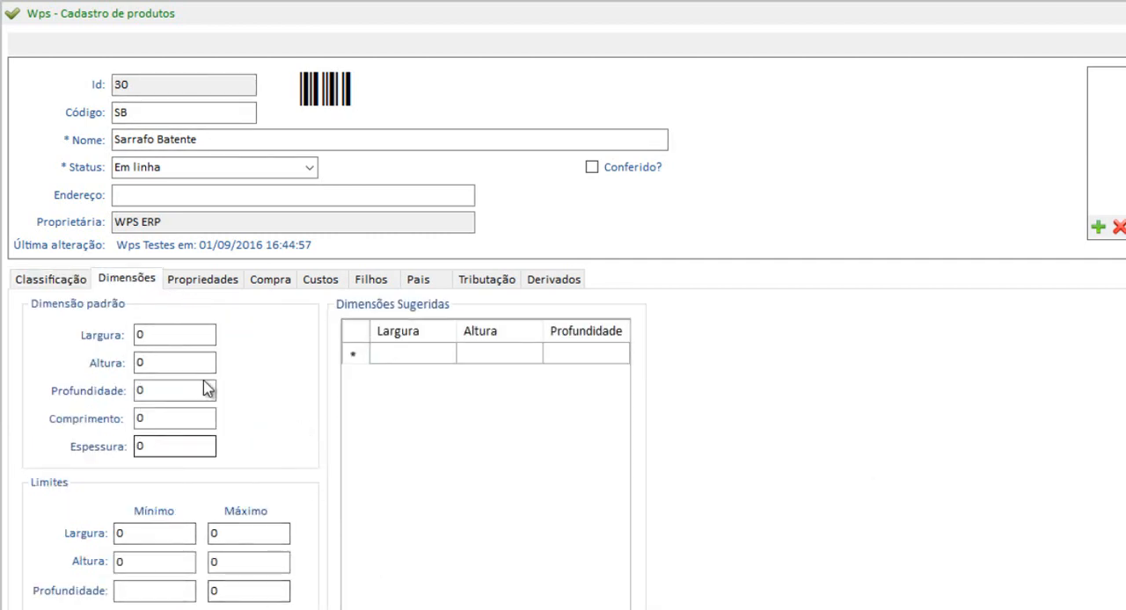
pyautogui.click(201, 282)
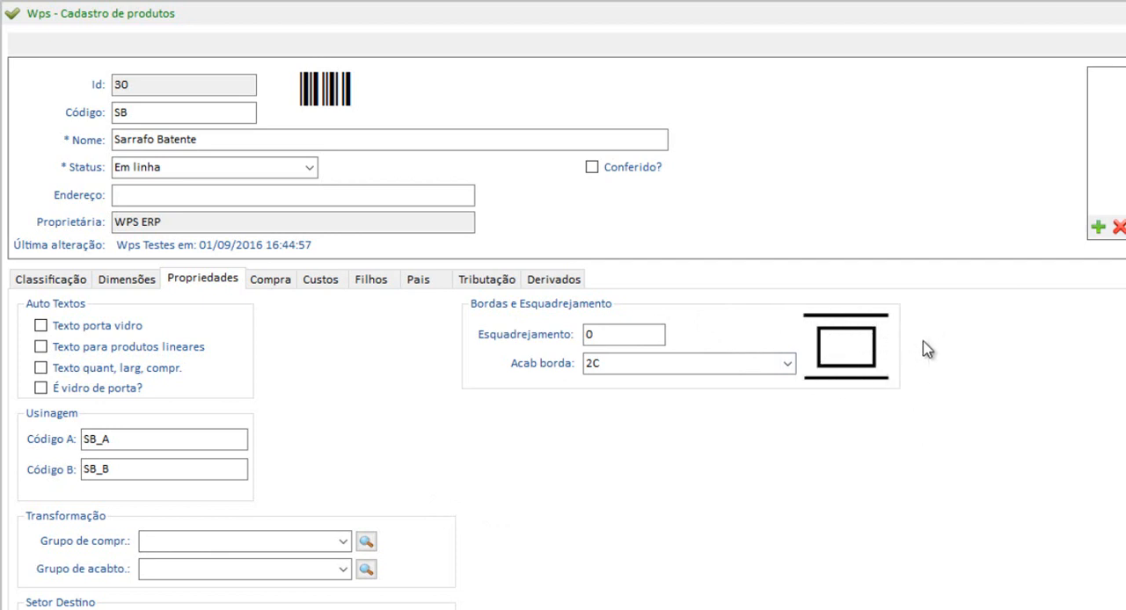
pyautogui.doubleClick(128, 440)
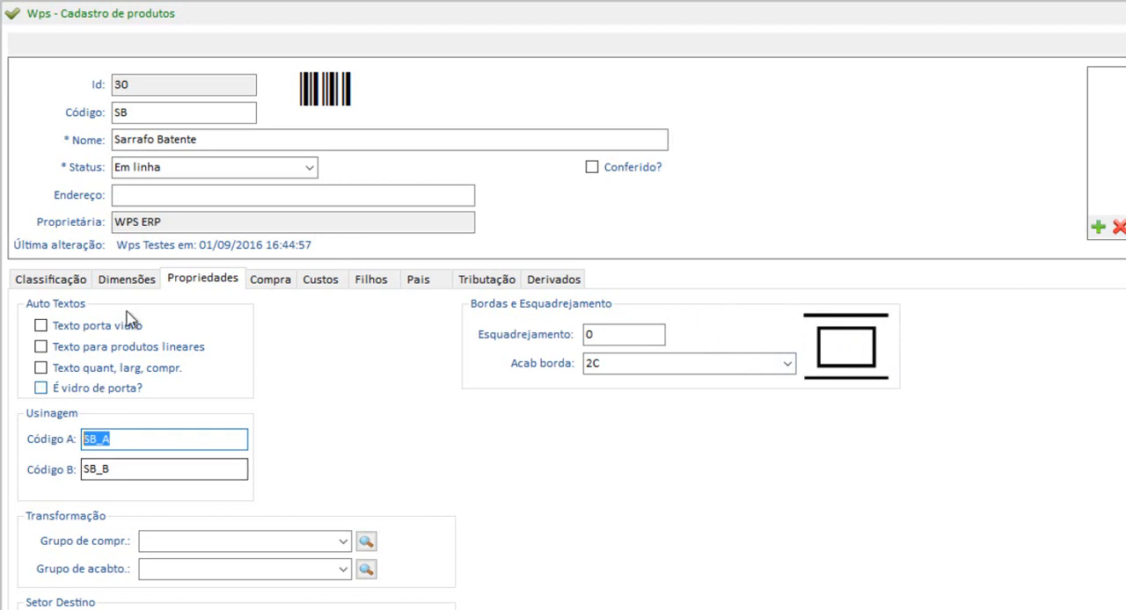
pyautogui.click(130, 442)
pyautogui.click(124, 471)
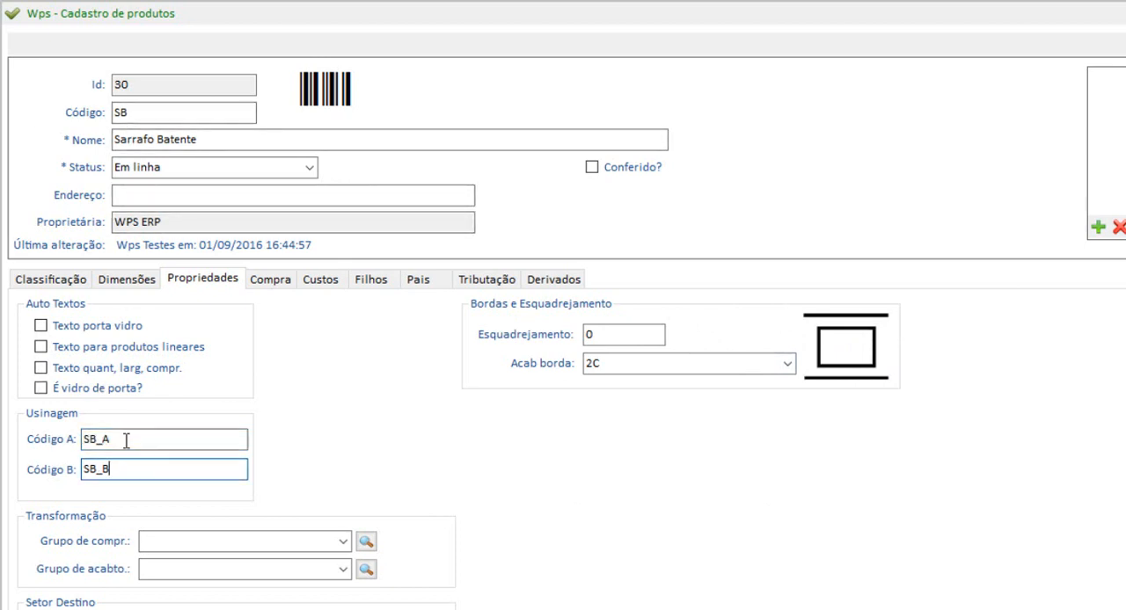
pyautogui.click(121, 473)
pyautogui.click(123, 445)
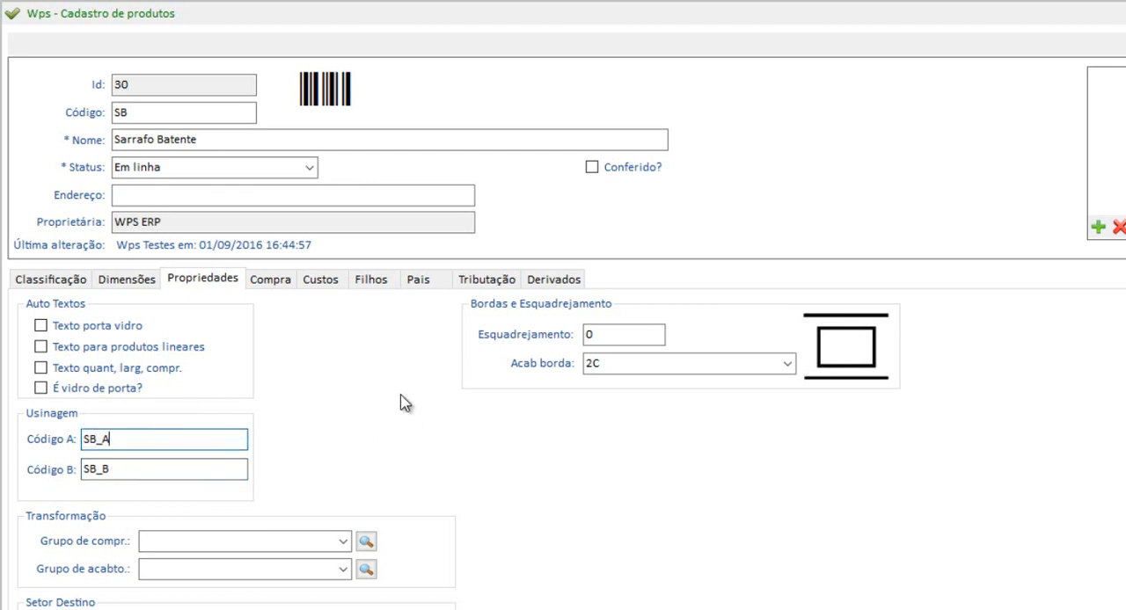
pyautogui.moveTo(241, 583); pyautogui.dragTo(104, 585)
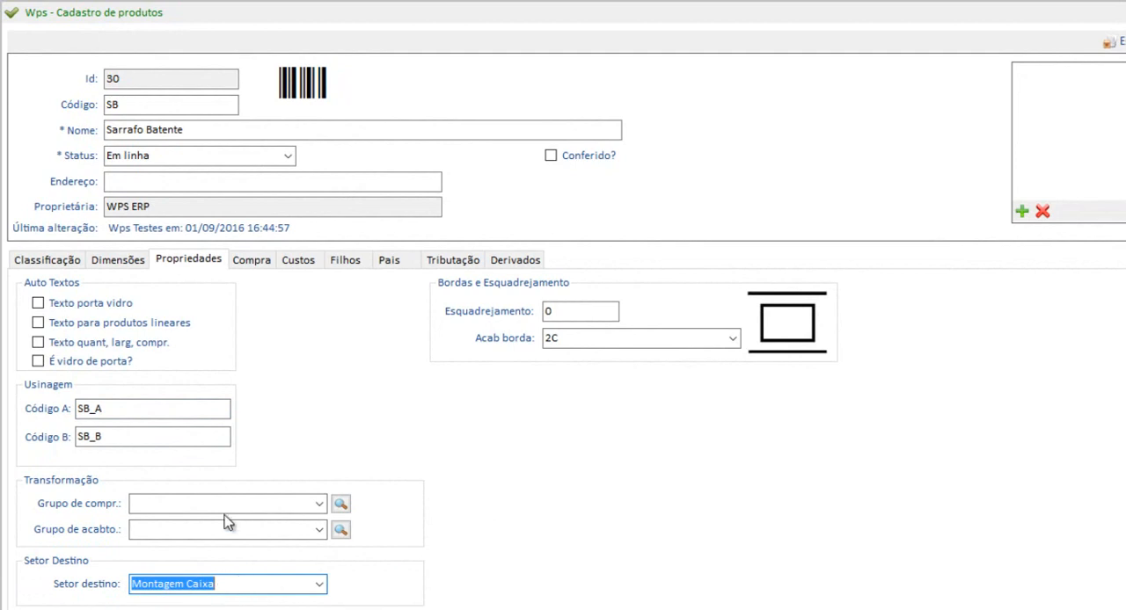
# Review the product's purchasing data: stock unit, stock-to-structural factor and structural unit
pyautogui.click(258, 263)
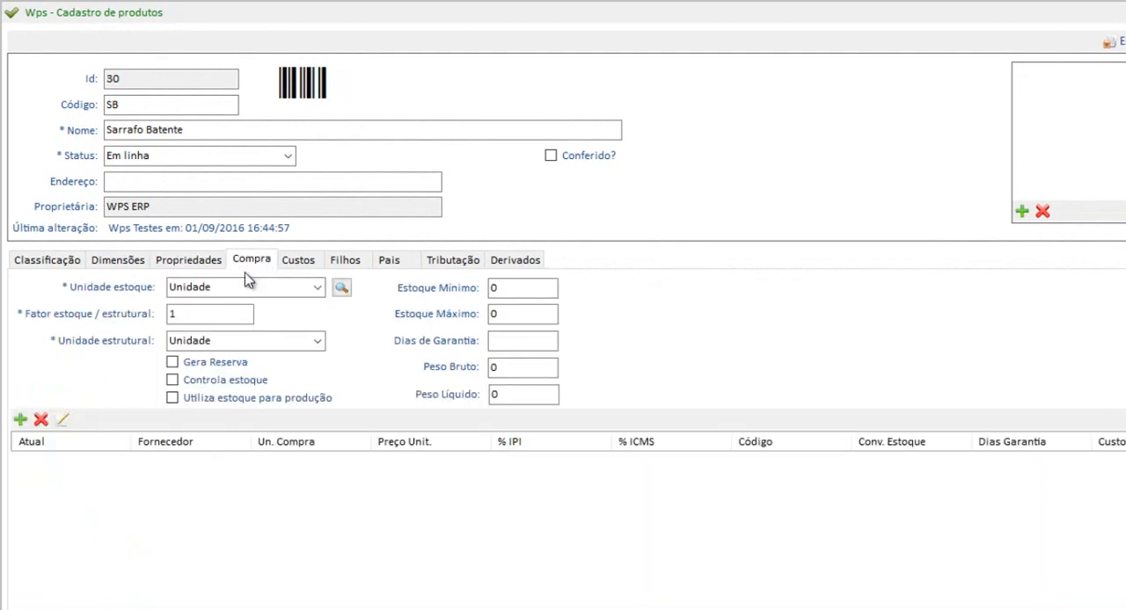
pyautogui.click(219, 288)
pyautogui.press('Tab')
pyautogui.press('Tab')
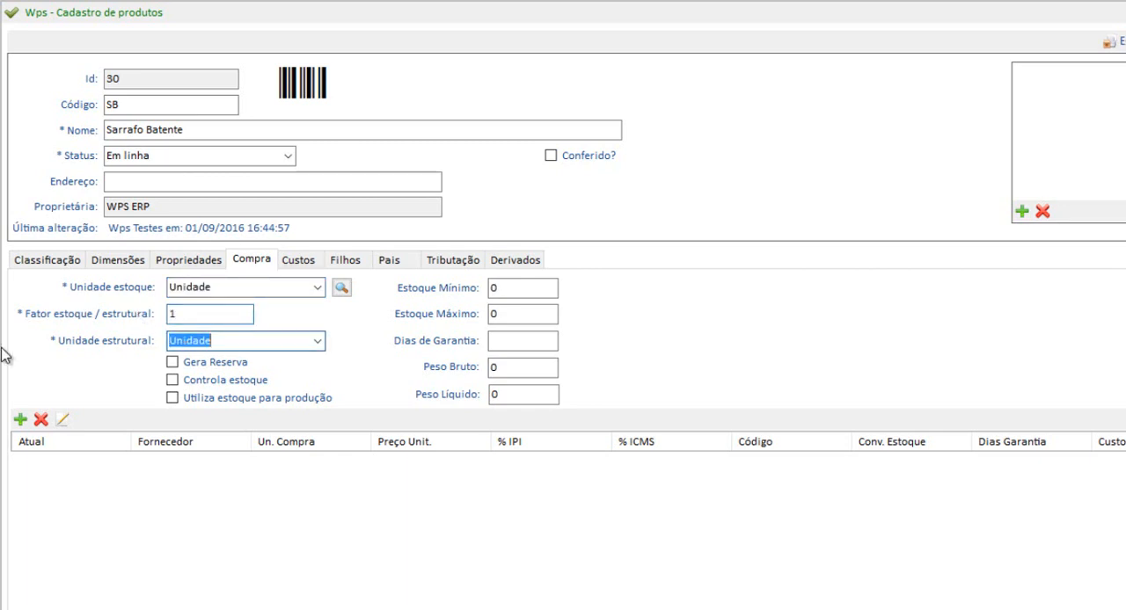
# Try to add a company cost record for the product, and view the price formation of the WPS ERP entry
pyautogui.click(308, 269)
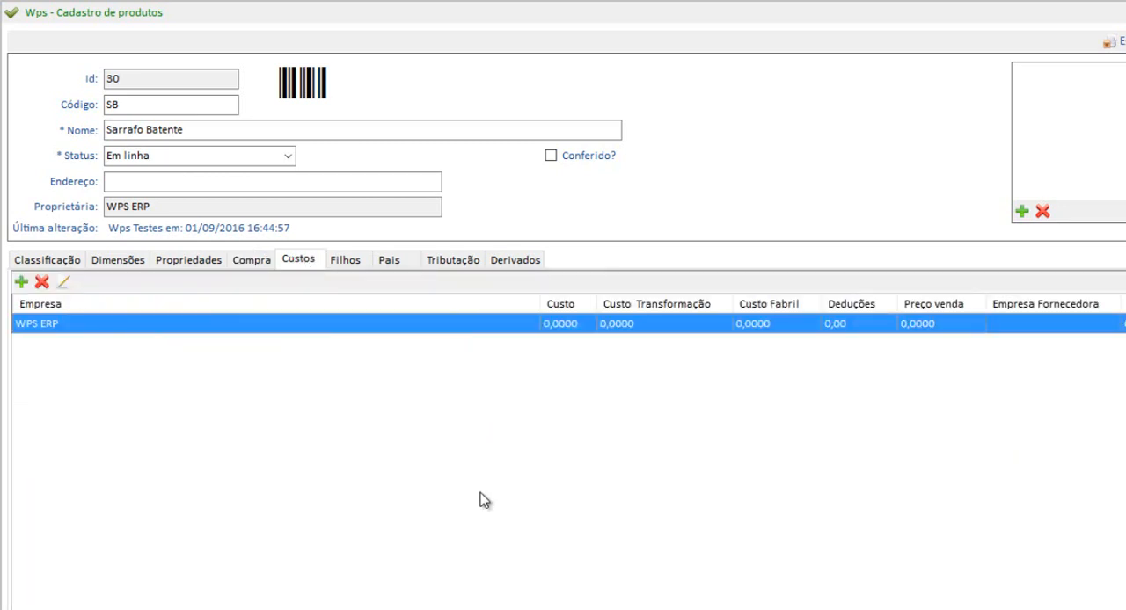
pyautogui.click(21, 283)
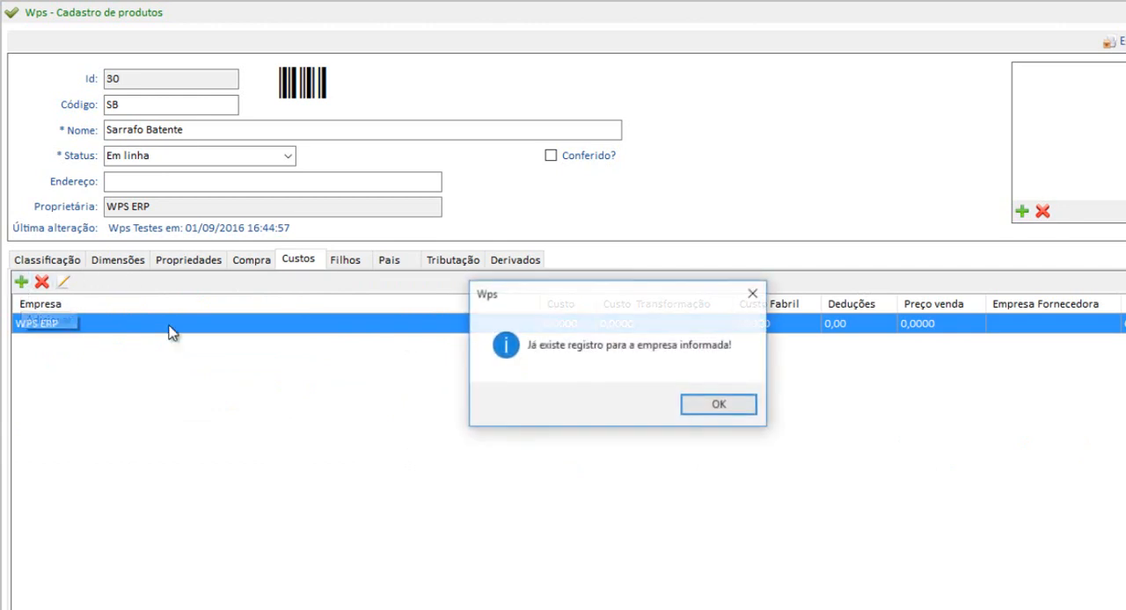
pyautogui.click(753, 291)
pyautogui.doubleClick(664, 332)
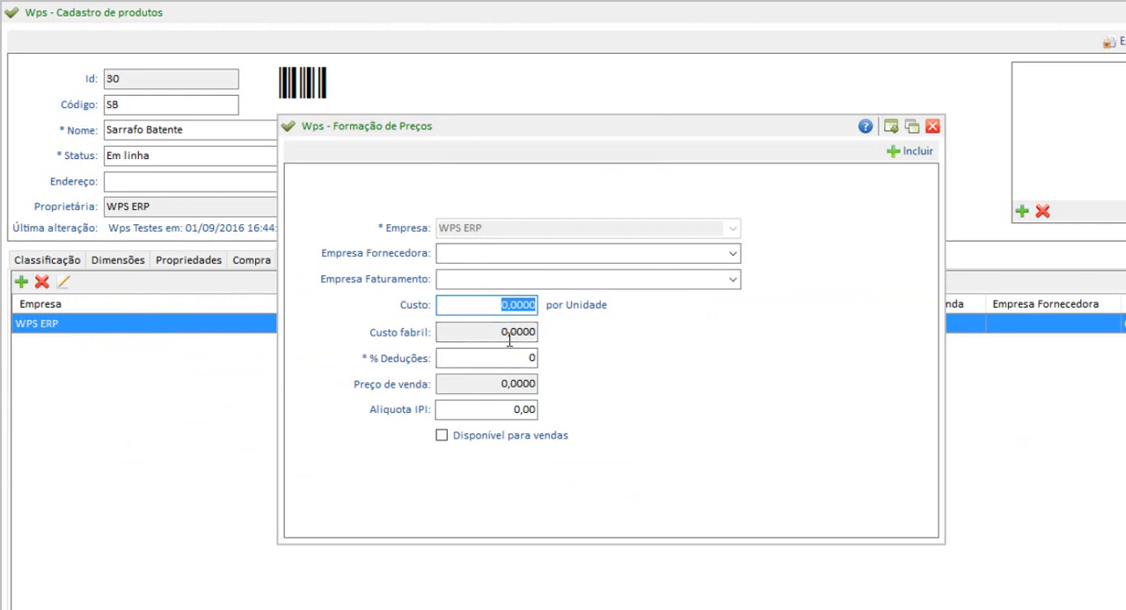
pyautogui.click(931, 127)
# Show the product's child items and inspect the settings of the Corte Chapa child, cancelling its editor
pyautogui.click(357, 268)
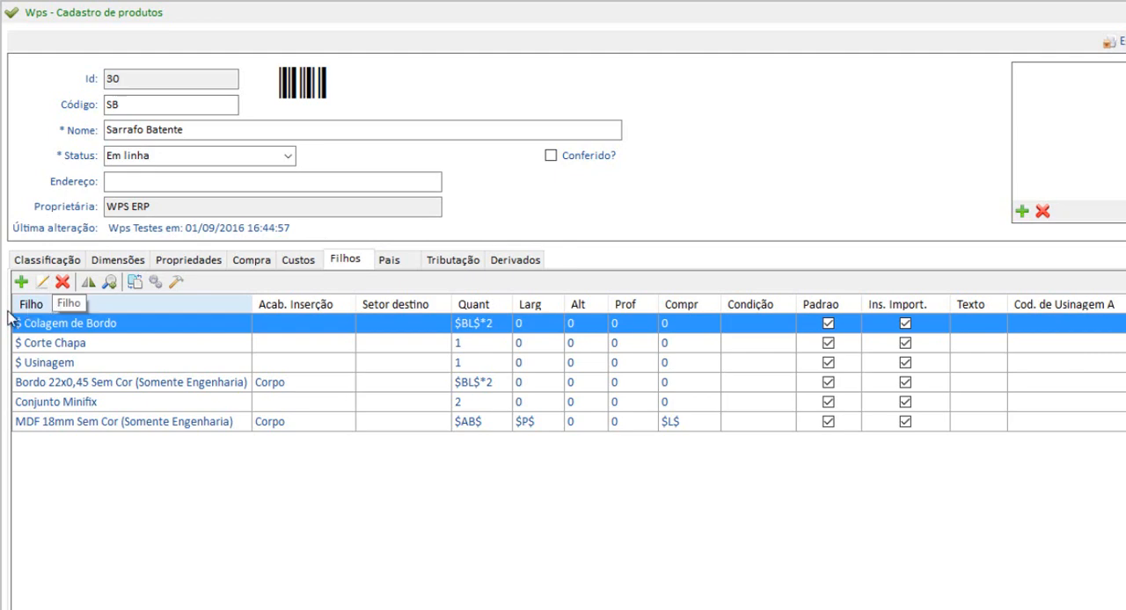
pyautogui.click(54, 364)
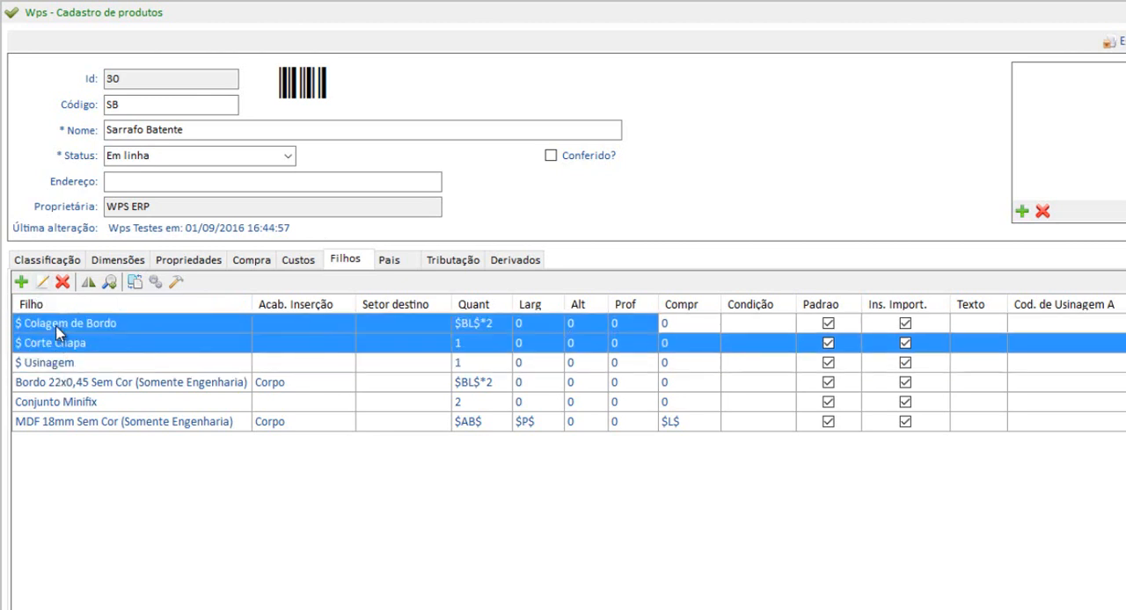
pyautogui.click(62, 348)
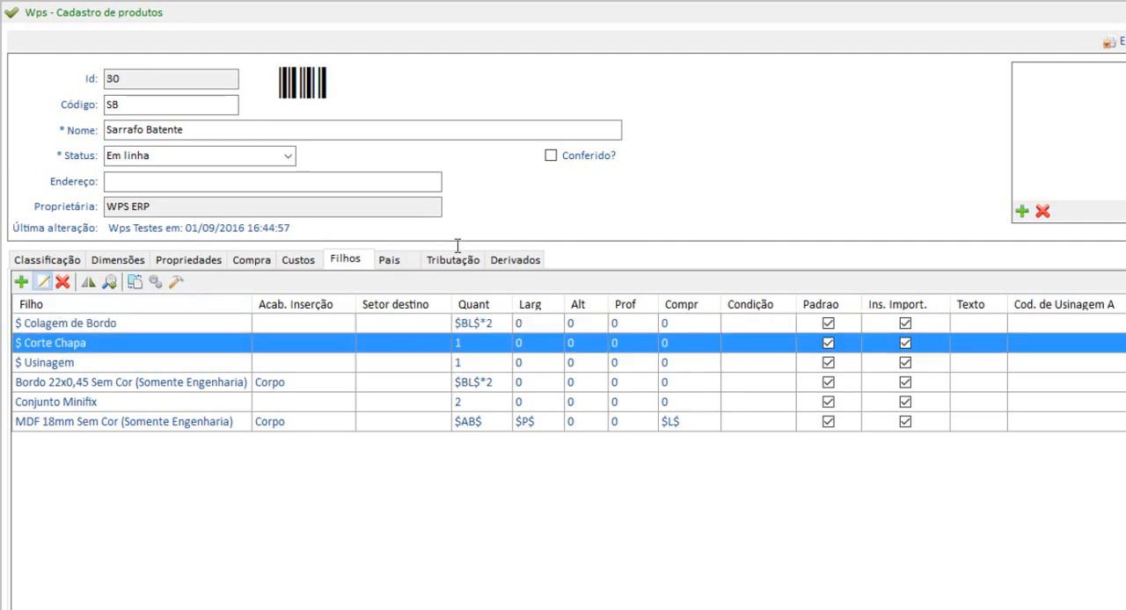
pyautogui.click(41, 282)
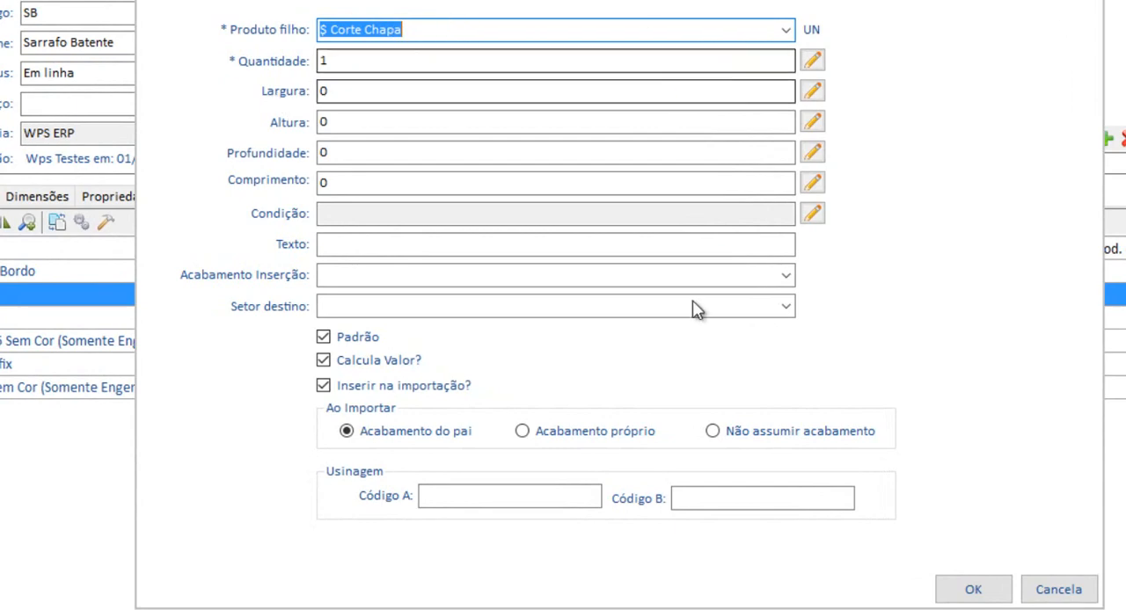
pyautogui.click(1041, 549)
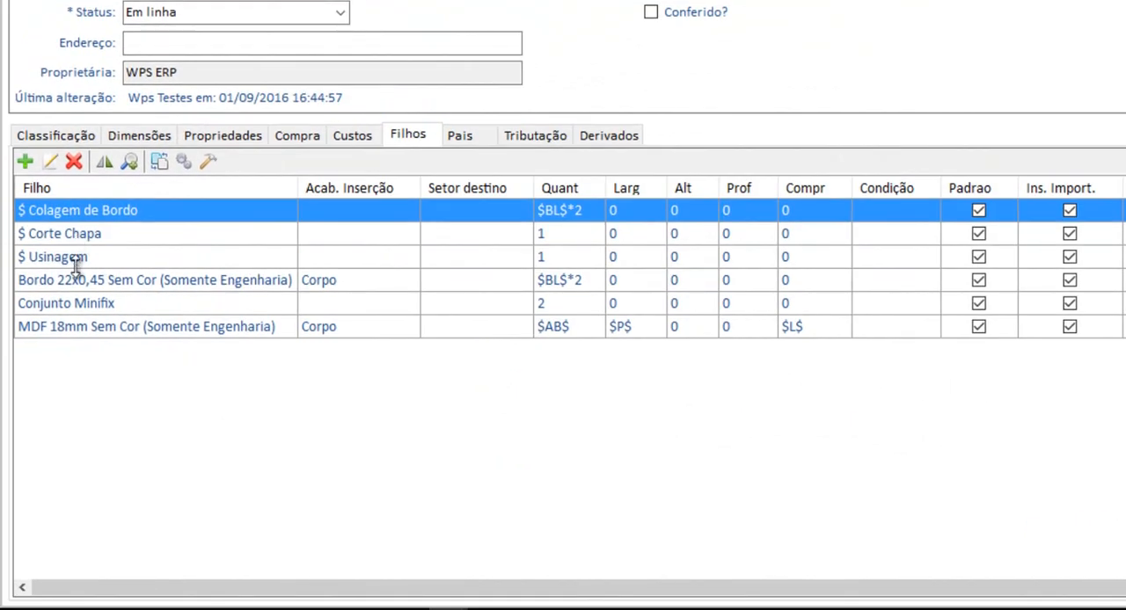
# Inspect the Usinagem process's own product record and its settings as a child of Sarrafo Batente
pyautogui.click(42, 280)
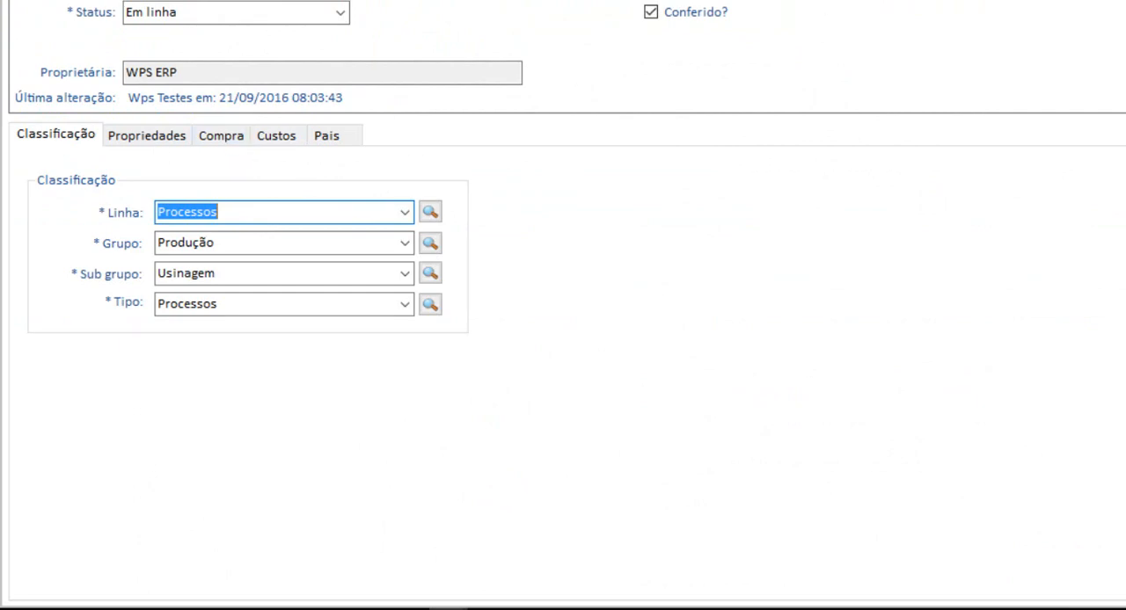
pyautogui.click(879, 1)
pyautogui.click(50, 161)
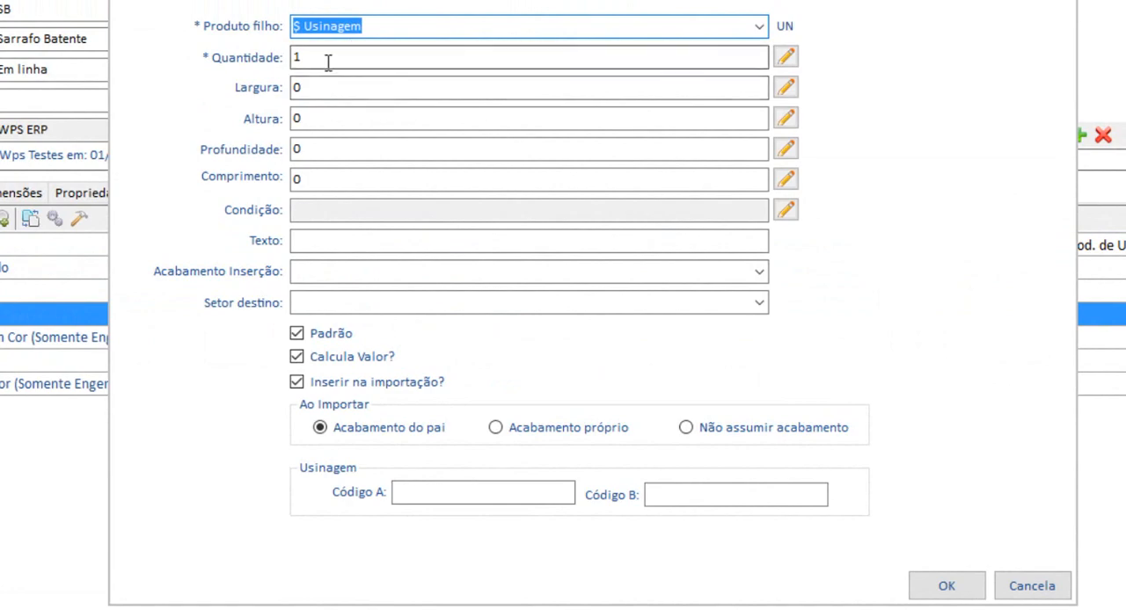
pyautogui.click(940, 586)
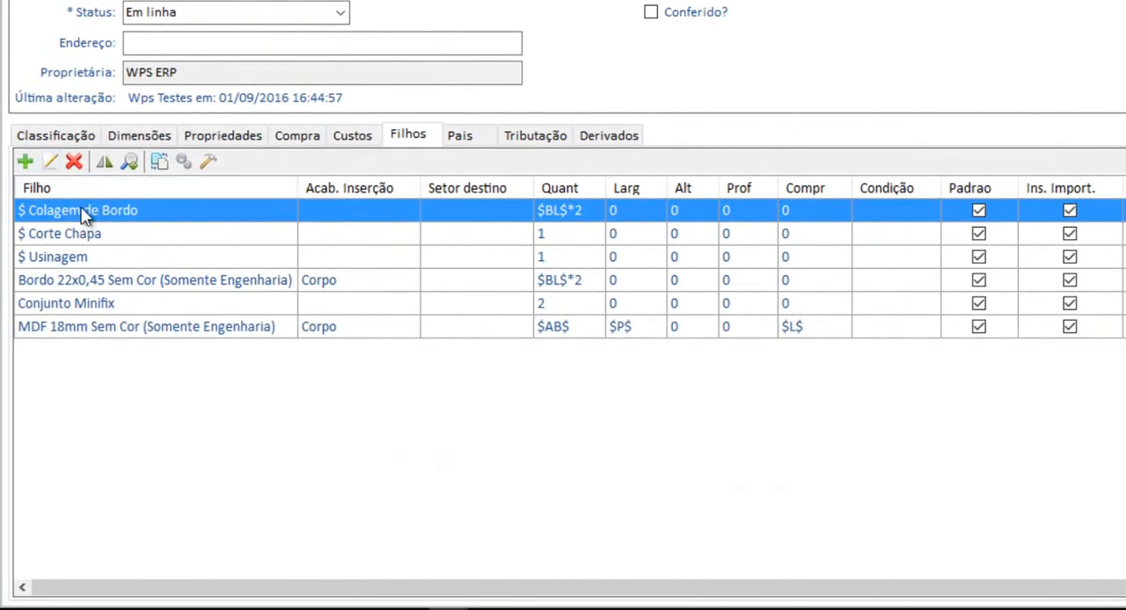
# Open the quantity expression of the Colagem de Bordo child and locate the Borda Largura variable among the Área variables
pyautogui.click(51, 162)
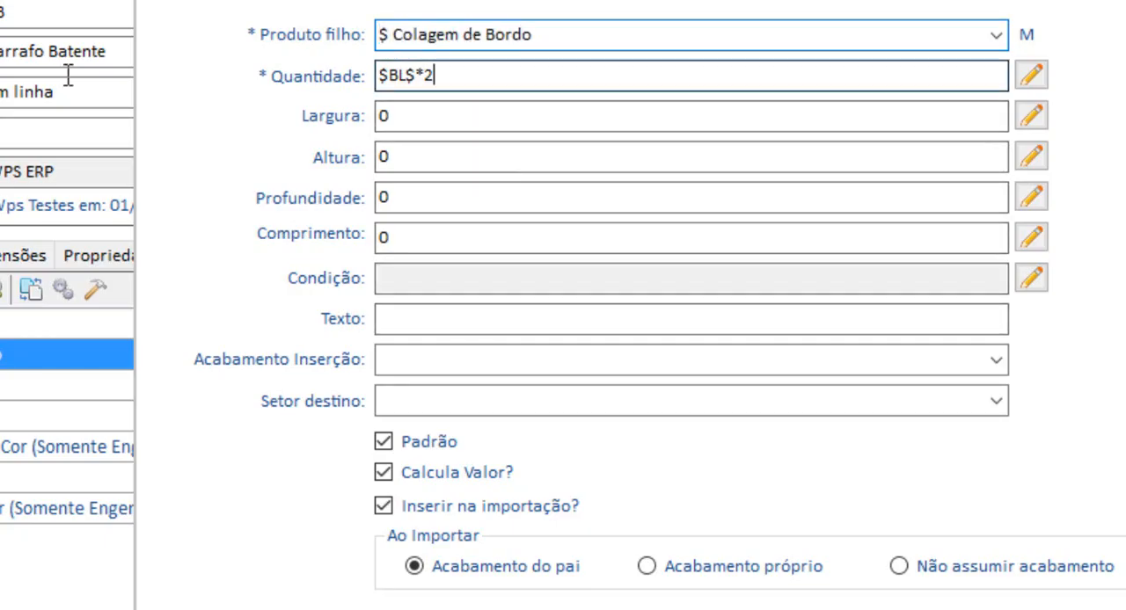
pyautogui.press('Tab')
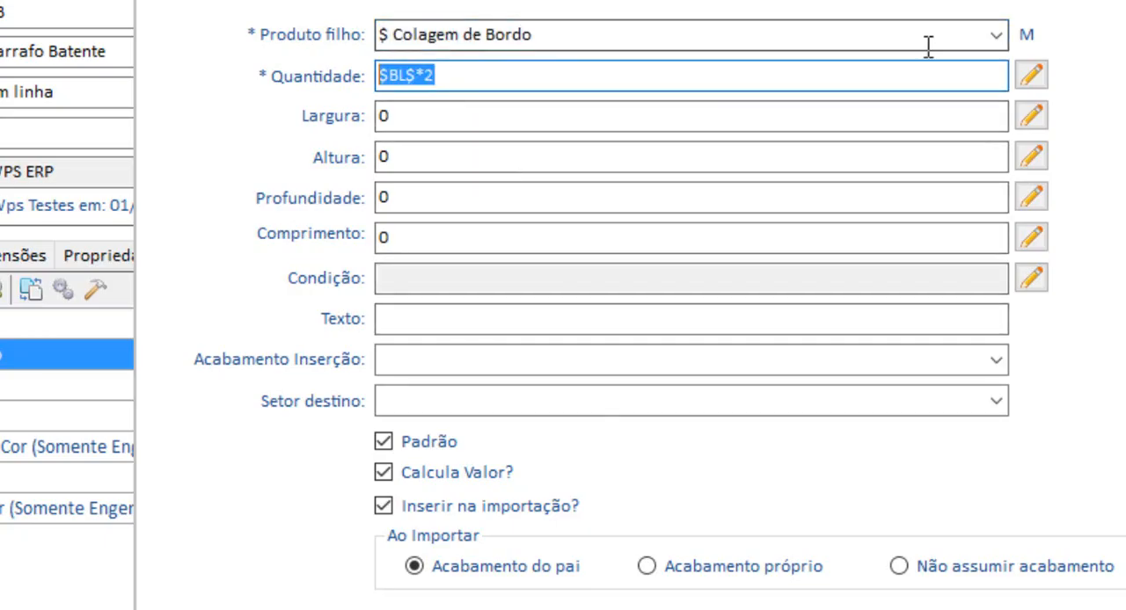
pyautogui.click(1030, 75)
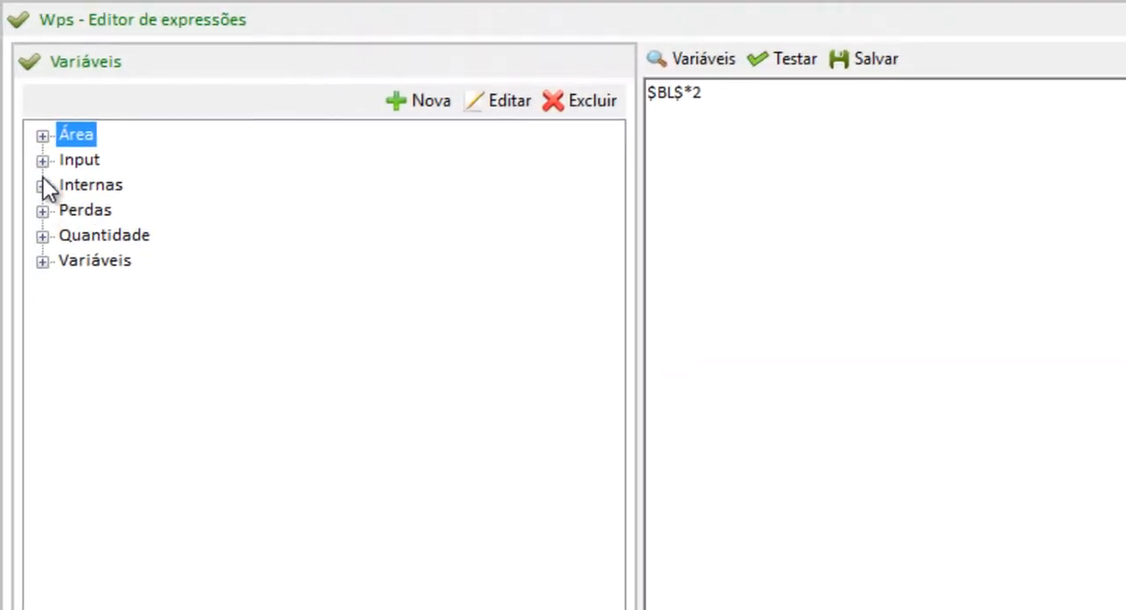
pyautogui.click(42, 136)
pyautogui.click(162, 261)
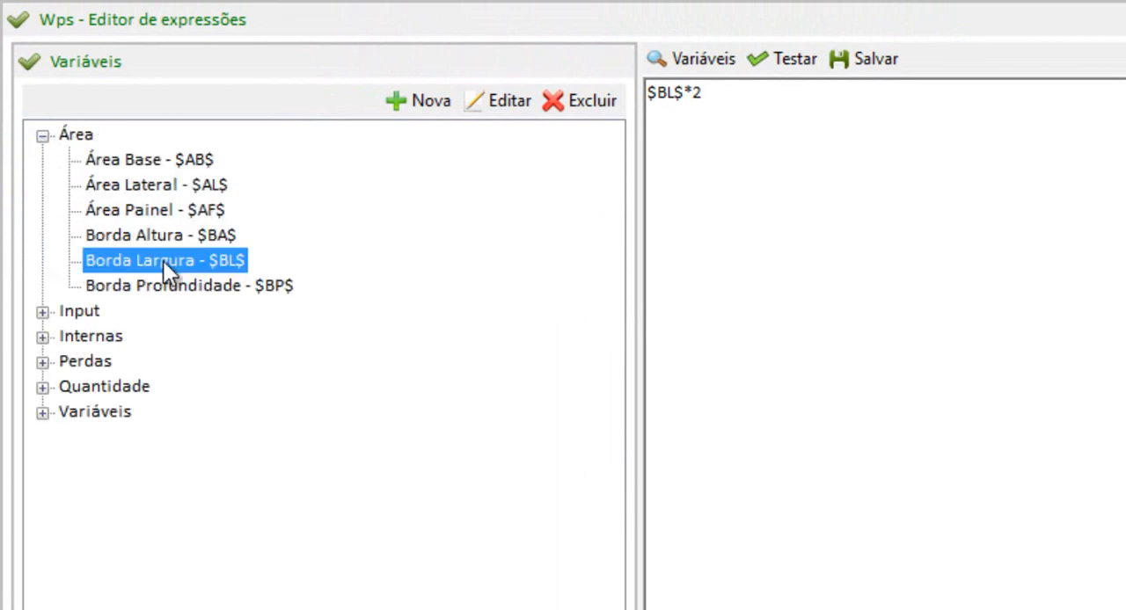
# Examine the value formula of the Borda Largura variable, then close the variable record and the expression editor
pyautogui.doubleClick(163, 262)
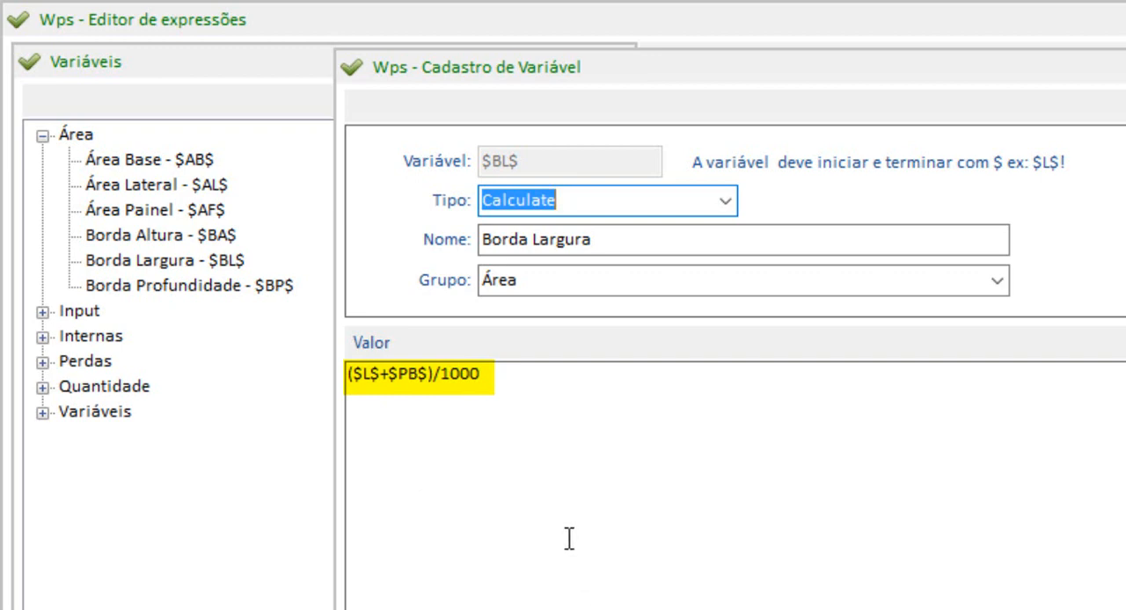
pyautogui.moveTo(490, 378); pyautogui.dragTo(347, 376)
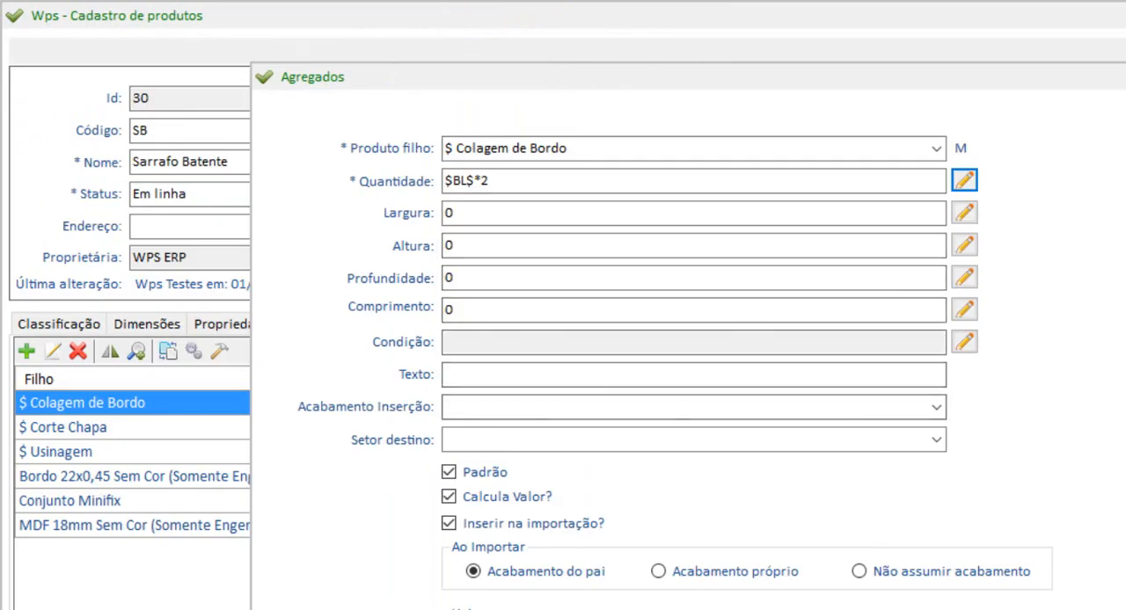
pyautogui.press('Return')
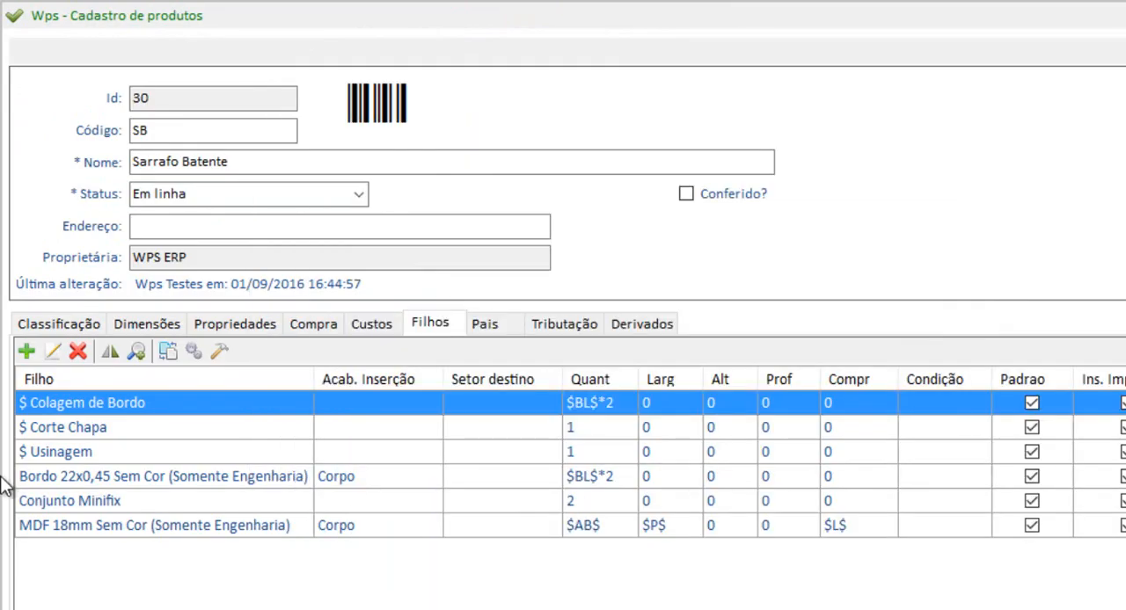
# Inspect the quantity and Acabamento Inserção options of the Bordo 22x0,45 Sem Cor child, keeping Corpo, and close its editor
pyautogui.click(85, 484)
pyautogui.click(51, 352)
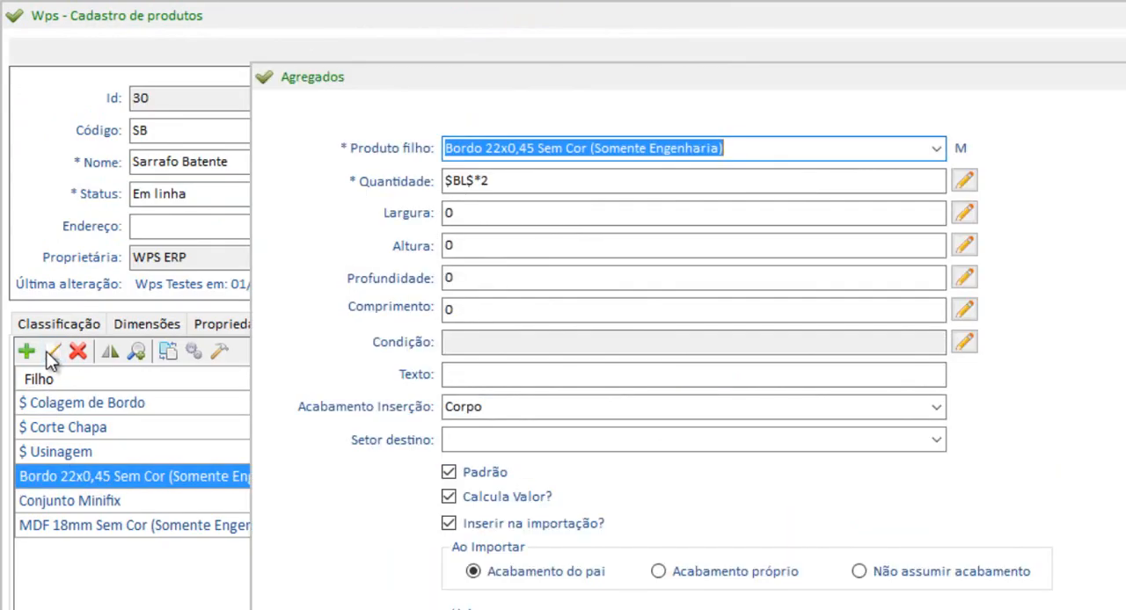
pyautogui.click(573, 184)
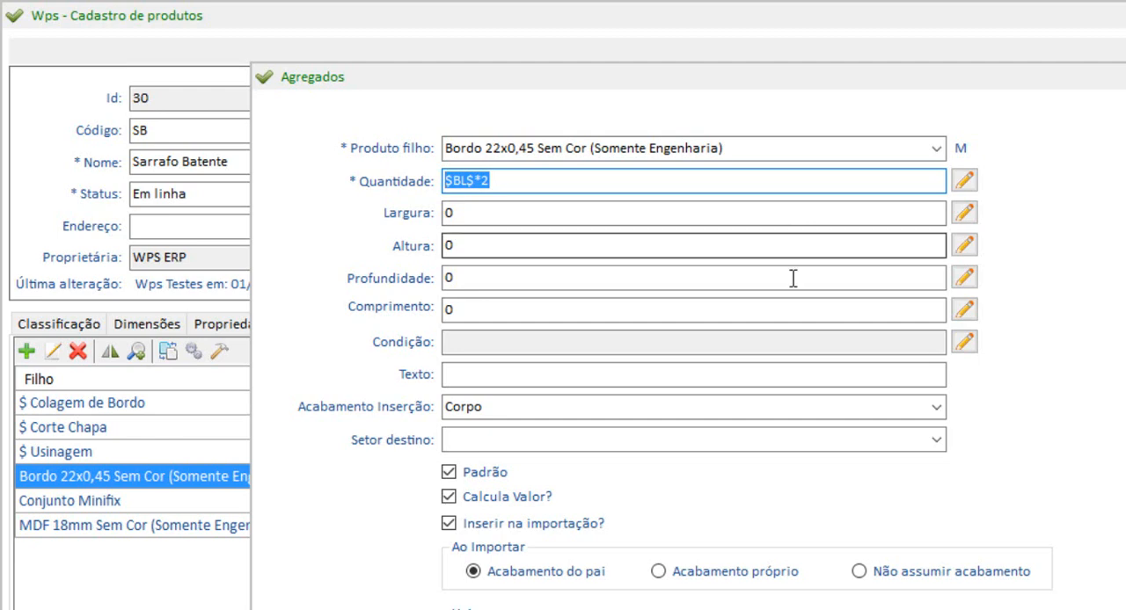
pyautogui.click(557, 408)
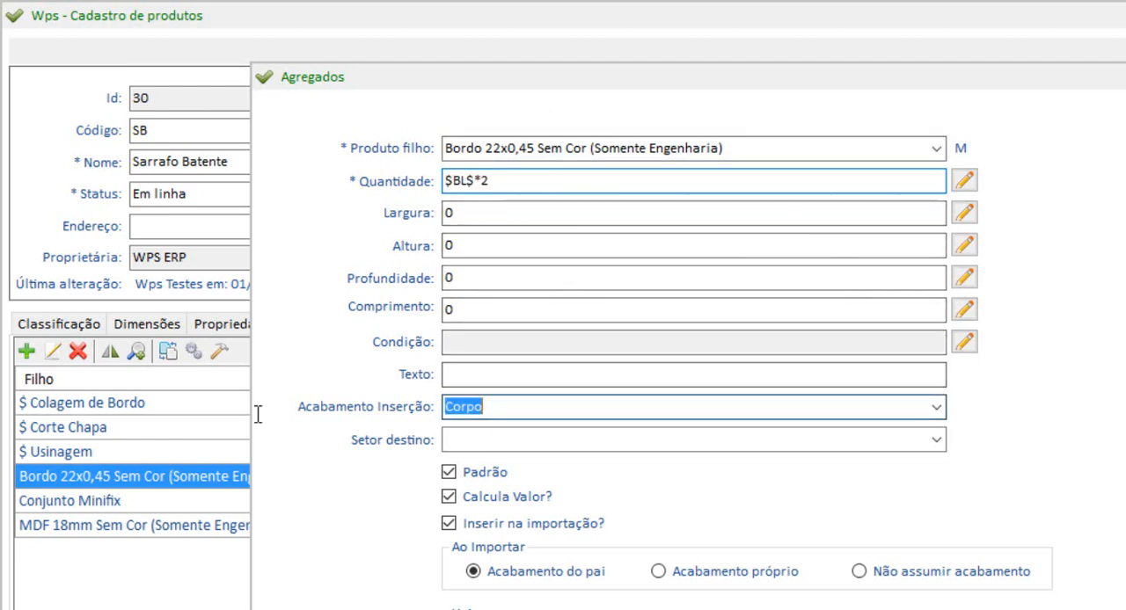
pyautogui.click(936, 406)
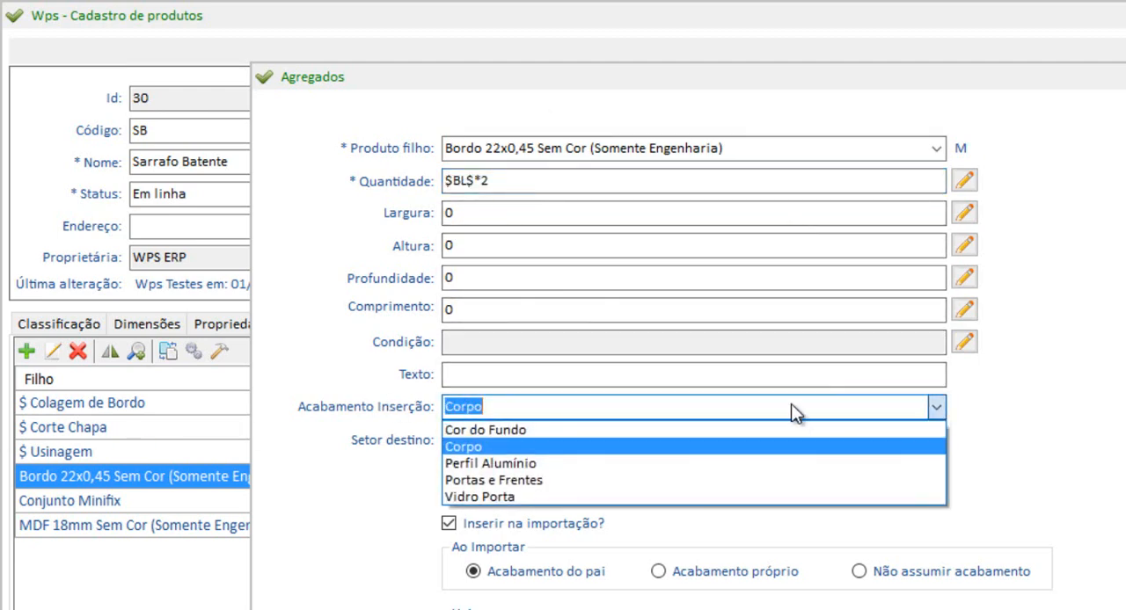
pyautogui.click(485, 445)
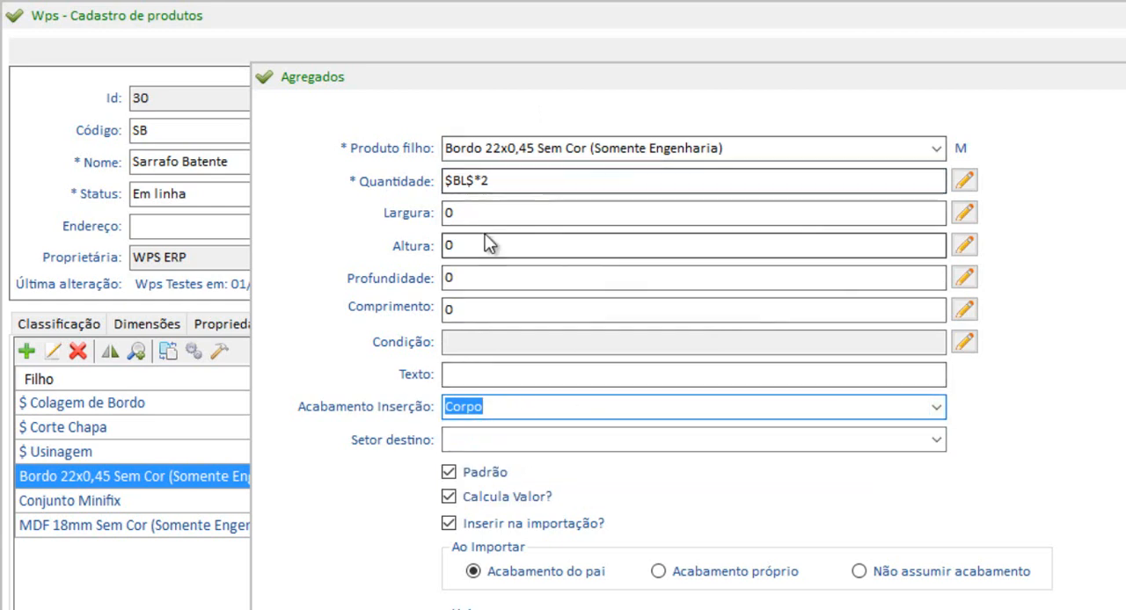
pyautogui.press('Escape')
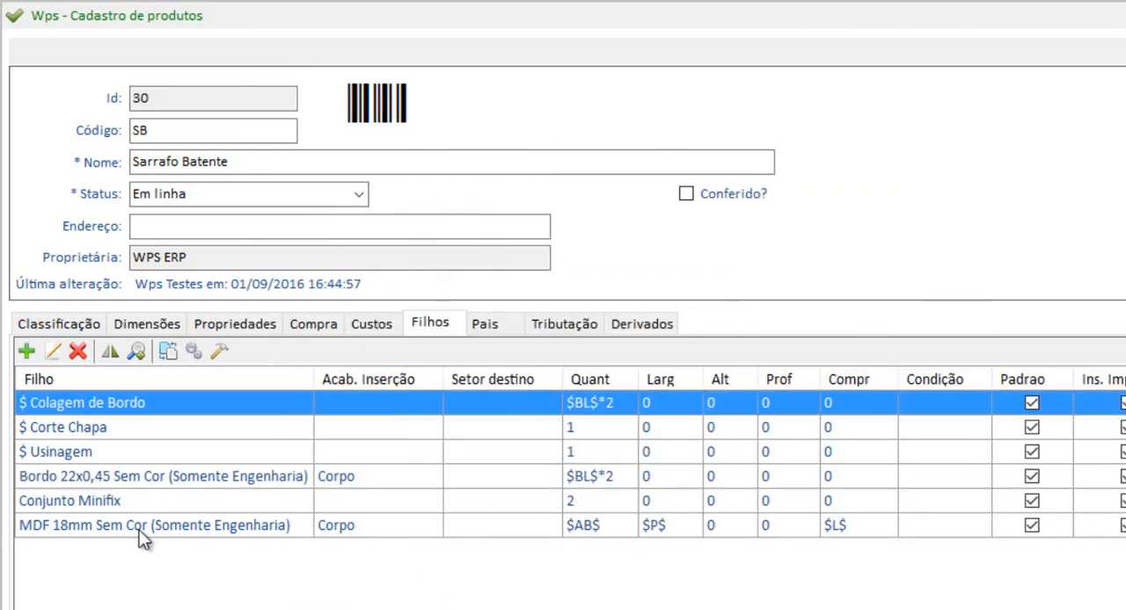
# Open the quantity expression of the MDF 18mm Sem Cor child and examine the Área Base variable it uses
pyautogui.click(69, 530)
pyautogui.click(51, 354)
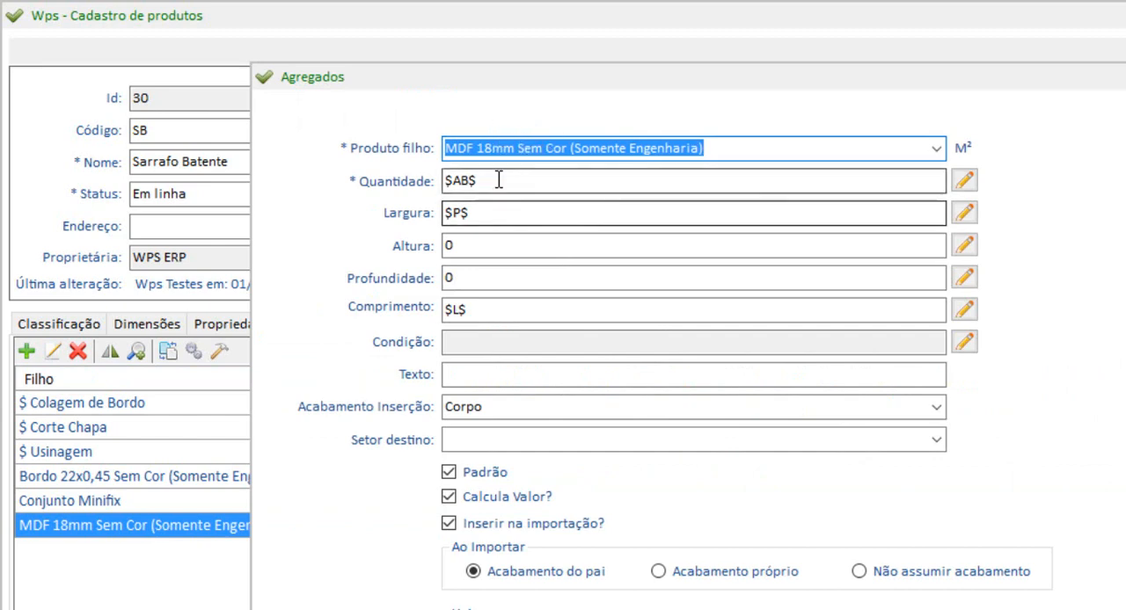
pyautogui.moveTo(461, 181); pyautogui.dragTo(469, 180)
pyautogui.click(962, 179)
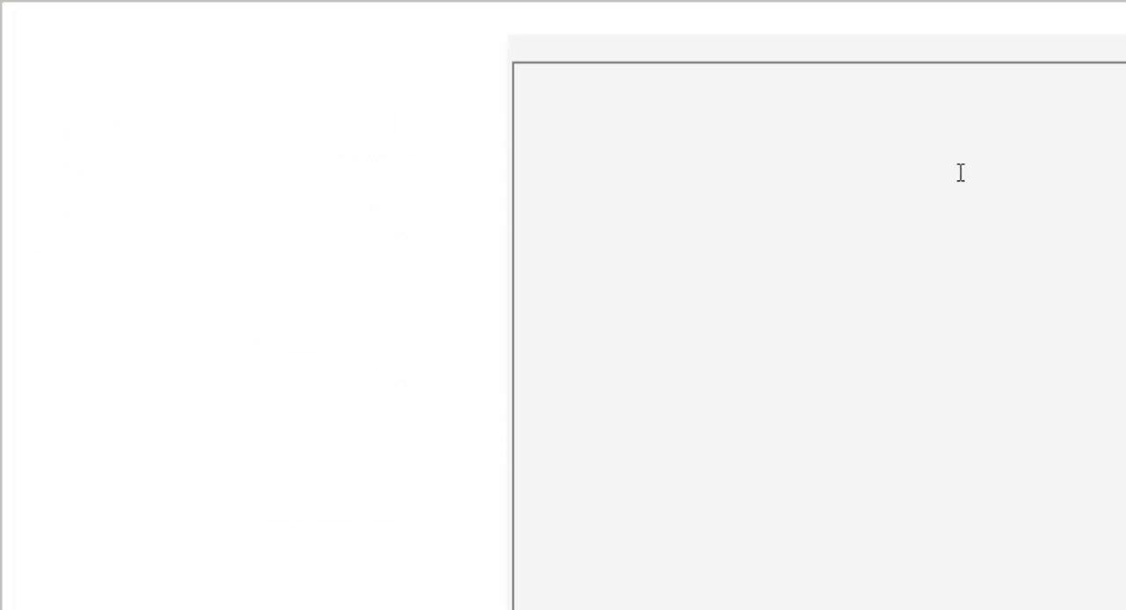
pyautogui.click(35, 108)
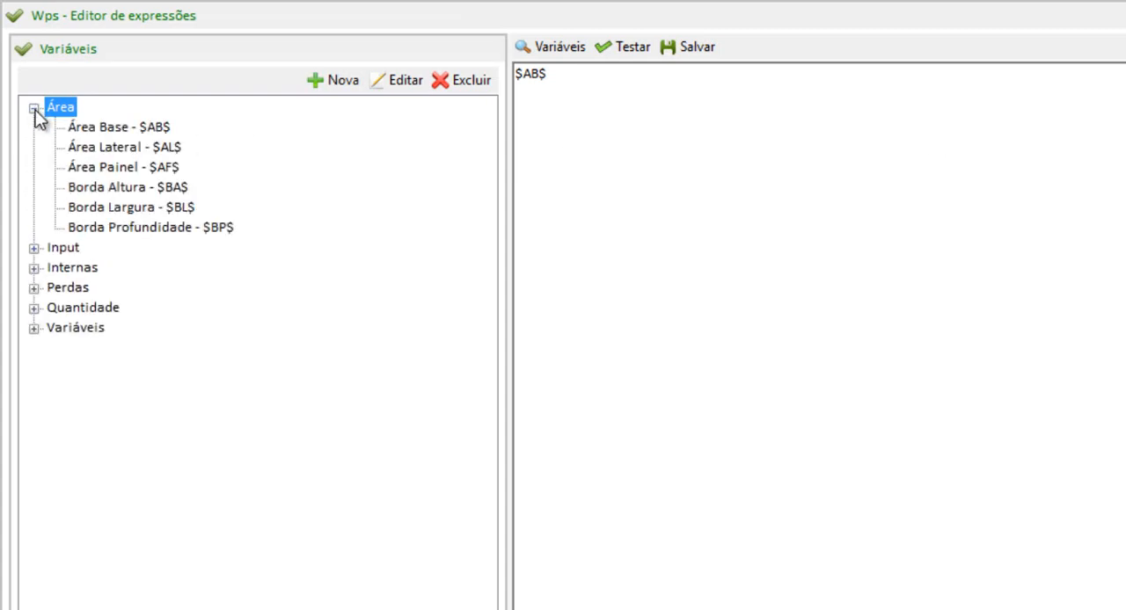
pyautogui.click(97, 128)
pyautogui.doubleClick(101, 128)
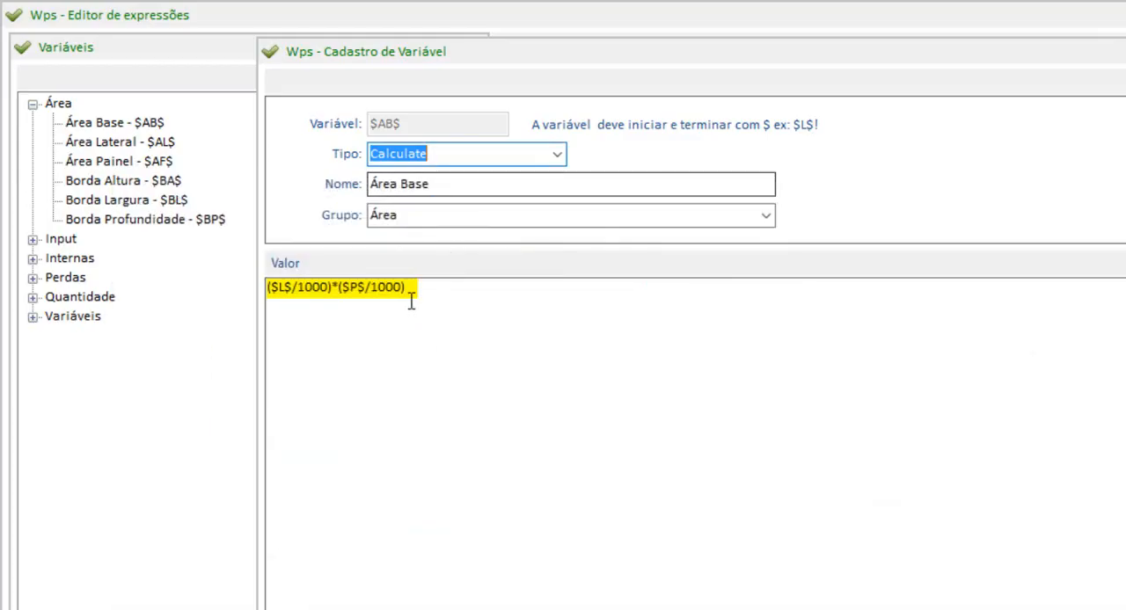
pyautogui.moveTo(410, 302); pyautogui.dragTo(15, 296)
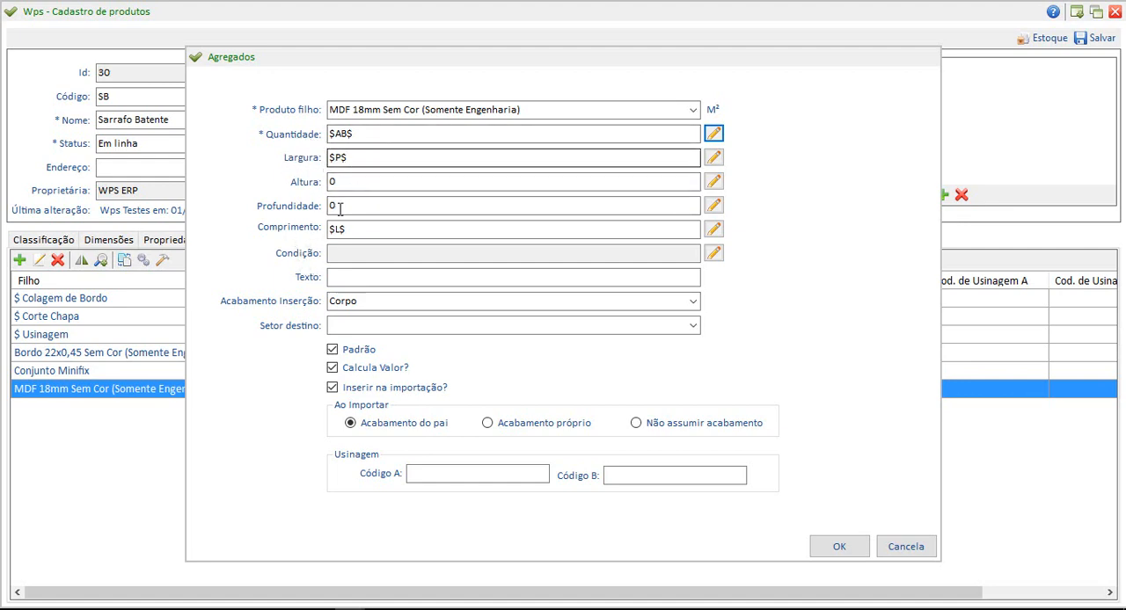
# Switch to CorelDRAW, place the Sarrafo Batente drawing on the MDF sheet, and frame PROFUNDIDADE and LARGURA with the red rectangle, about 50 × 35 mm
pyautogui.click(381, 609)
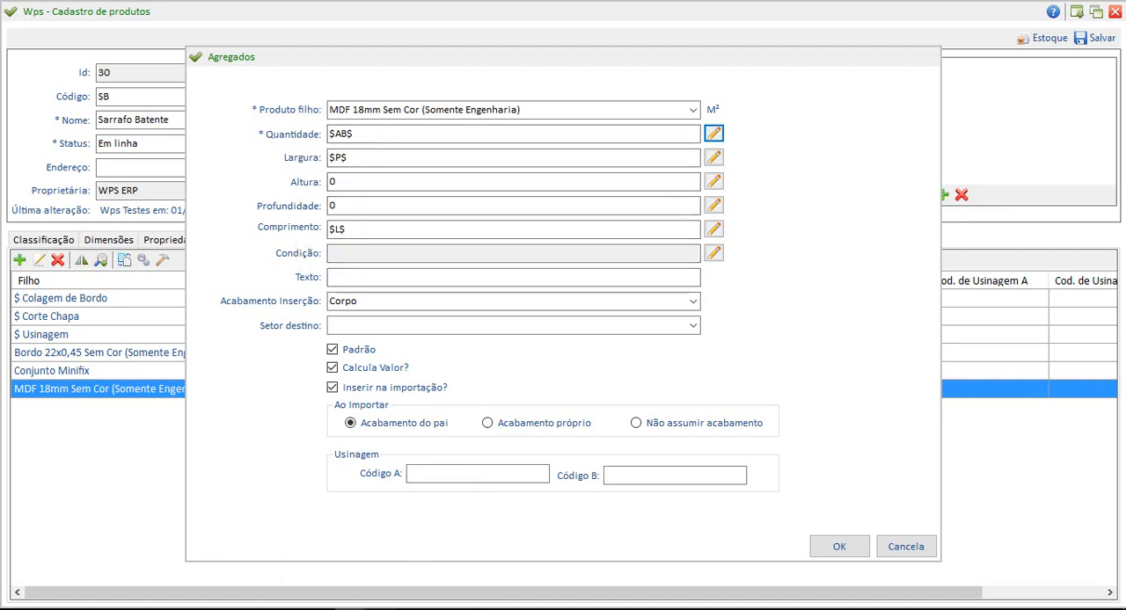
pyautogui.moveTo(407, 380); pyautogui.dragTo(576, 223)
pyautogui.moveTo(748, 562); pyautogui.dragTo(854, 565)
pyautogui.moveTo(693, 386); pyautogui.dragTo(334, 259)
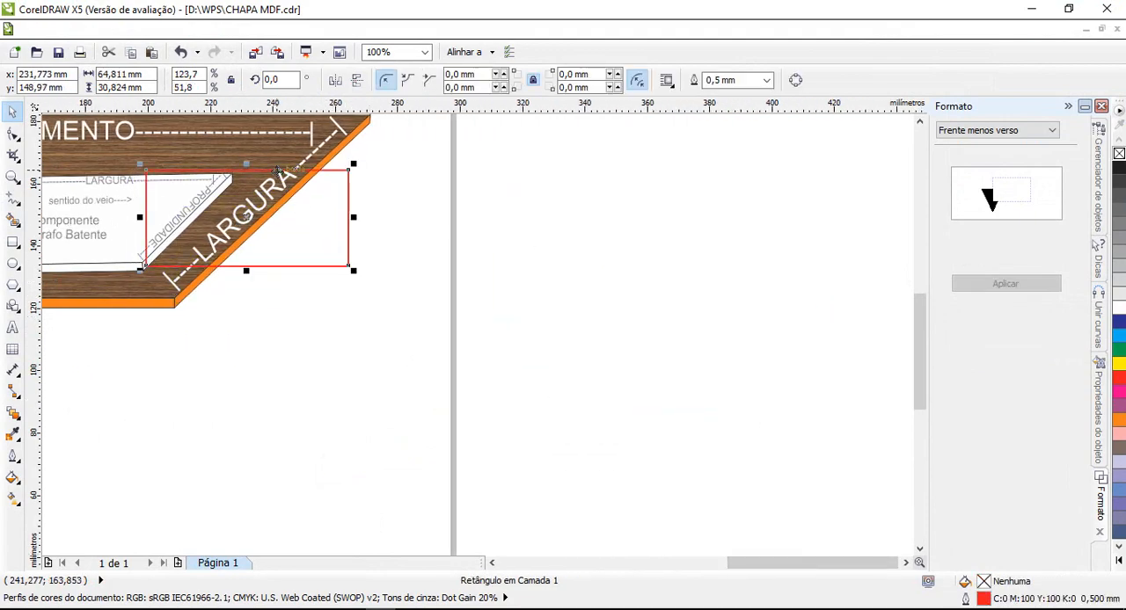
pyautogui.moveTo(351, 215); pyautogui.dragTo(301, 216)
pyautogui.moveTo(220, 166); pyautogui.dragTo(220, 159)
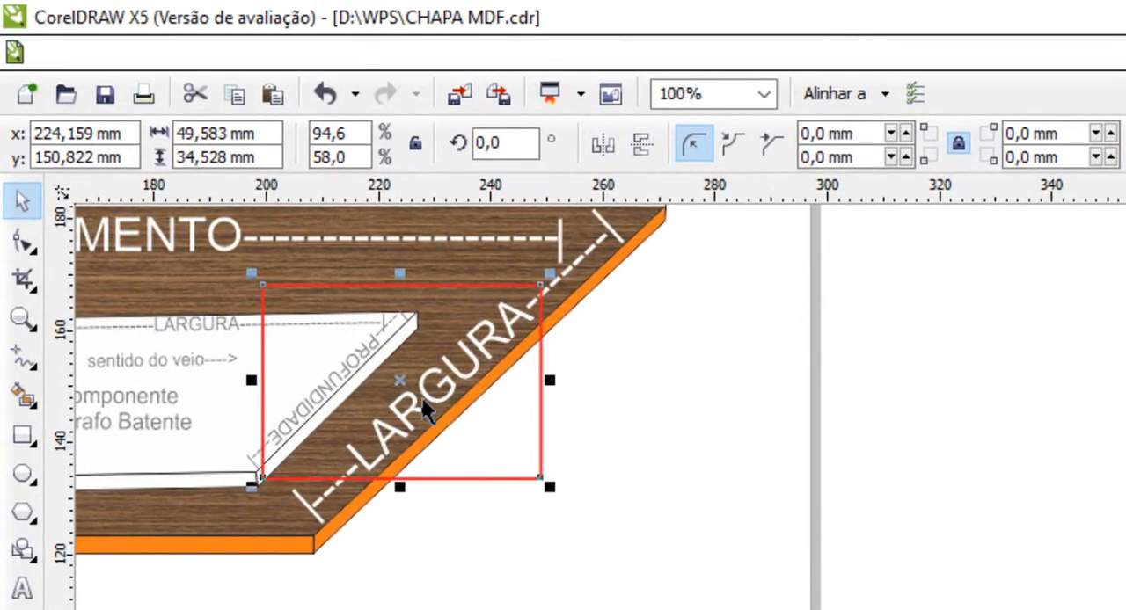
pyautogui.click(497, 577)
pyautogui.hscroll(-7, 600, 407)
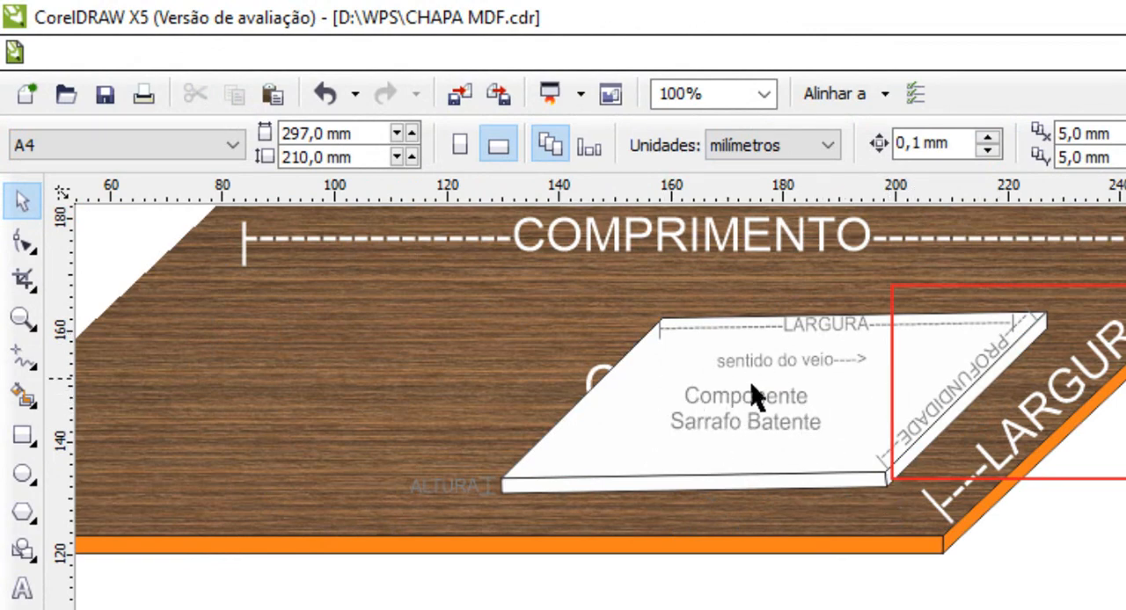
# Nudge the Sarrafo Batente drawing slightly along the sheet, deselect it, and return to the ERP to check the MDF child's Largura value
pyautogui.moveTo(597, 372)
pyautogui.mouseDown()
pyautogui.moveTo(493, 358)
pyautogui.moveTo(582, 374)
pyautogui.mouseUp()
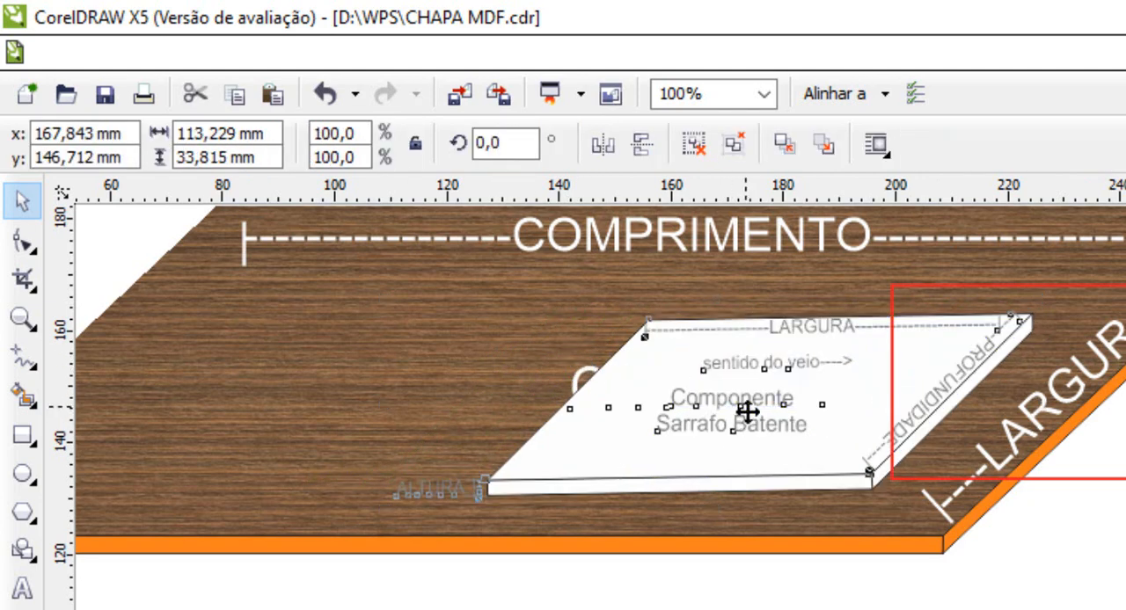
pyautogui.moveTo(740, 409); pyautogui.dragTo(750, 410)
pyautogui.press('Escape')
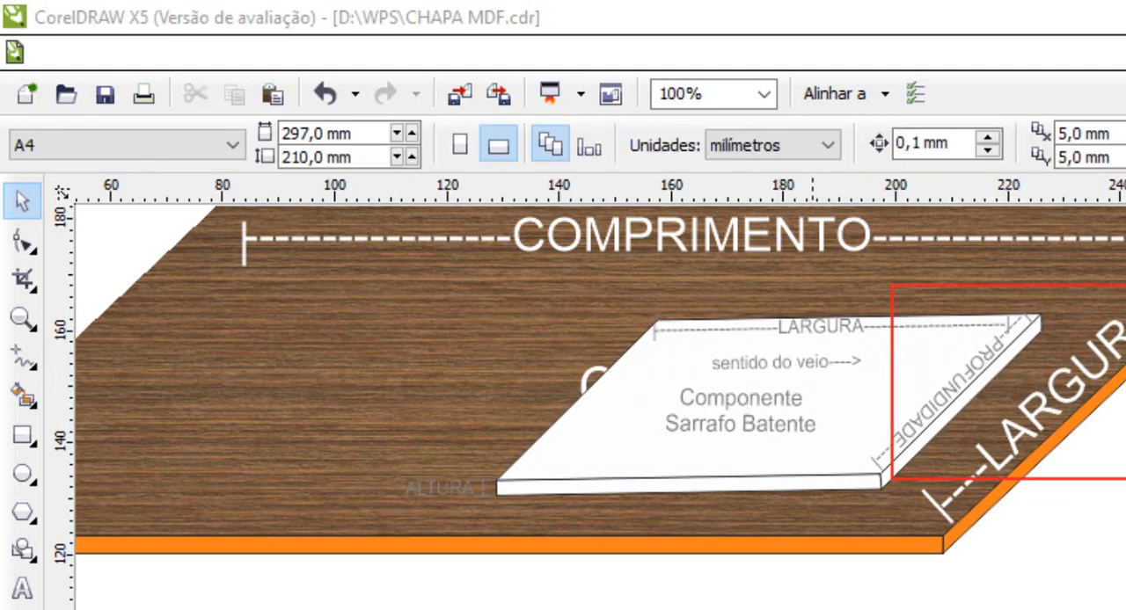
pyautogui.hotkey('alt', 'Tab')
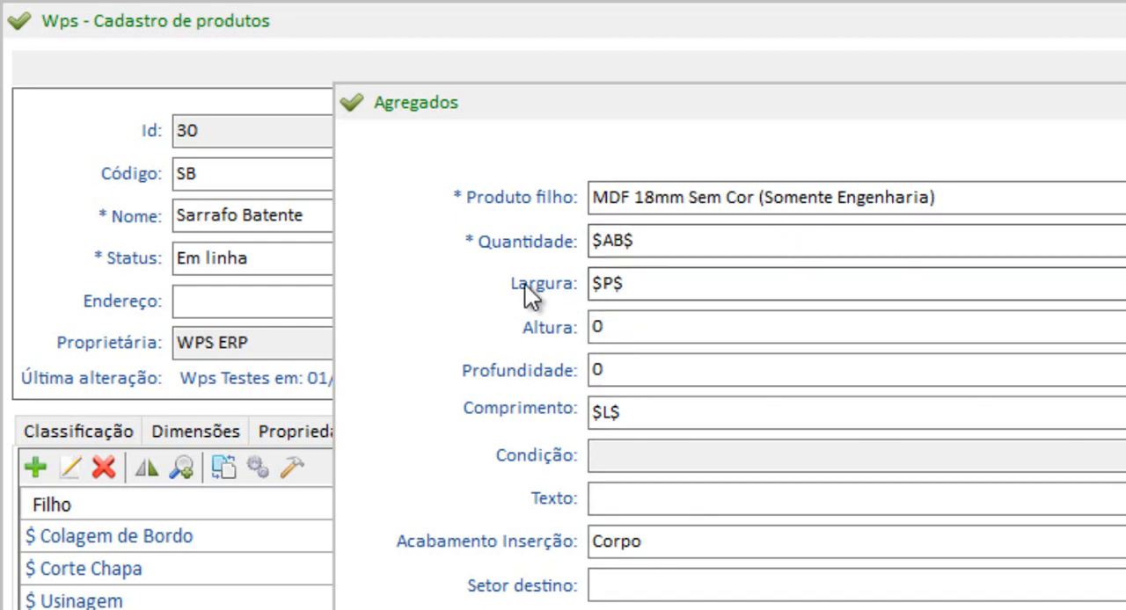
pyautogui.click(638, 289)
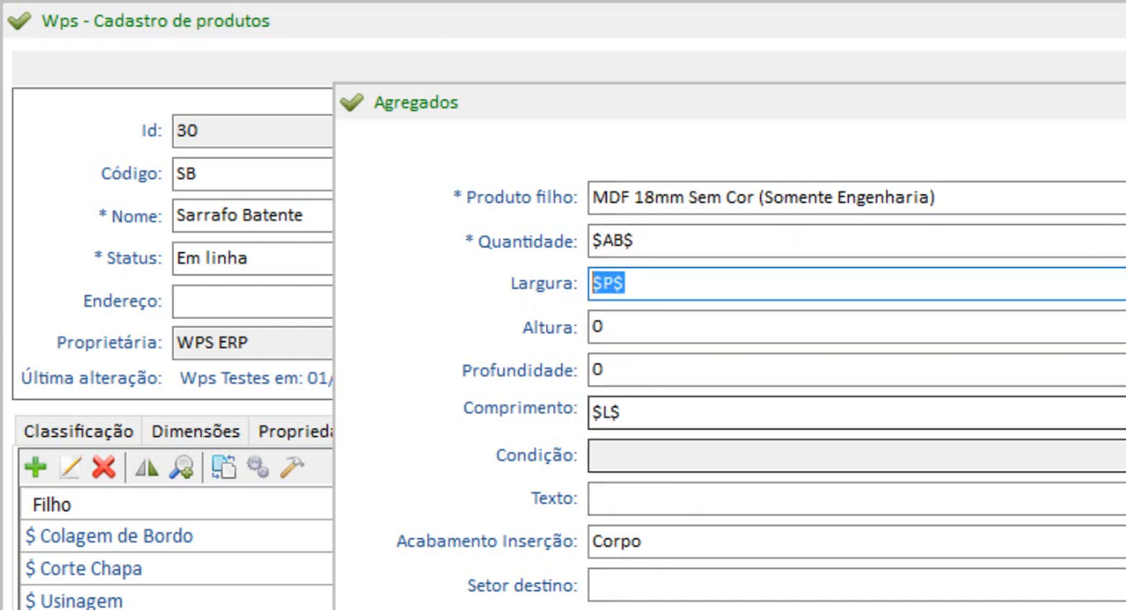
# Back in CorelDRAW, move the component drawing under COMPRIMENTO and fit the red rectangle, about 66 × 13 mm, around the COMPRIMENTO and LARGURA labels
pyautogui.hotkey('alt', 'Tab')
pyautogui.moveTo(809, 410); pyautogui.dragTo(670, 350)
pyautogui.moveTo(1031, 286); pyautogui.dragTo(882, 260)
pyautogui.moveTo(704, 175); pyautogui.dragTo(684, 329)
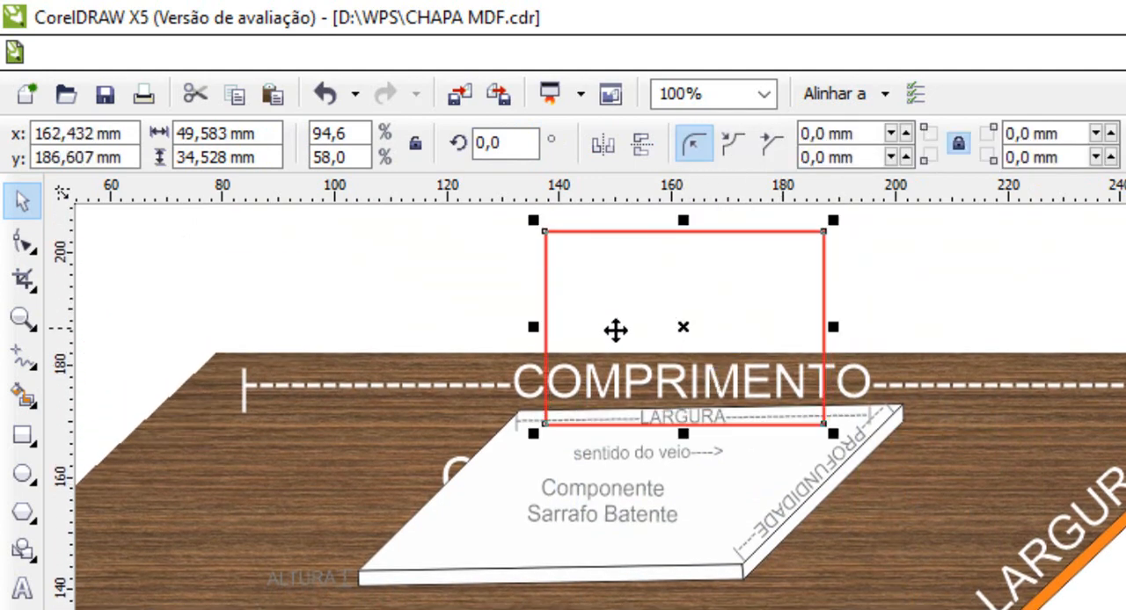
pyautogui.moveTo(543, 329); pyautogui.dragTo(500, 329)
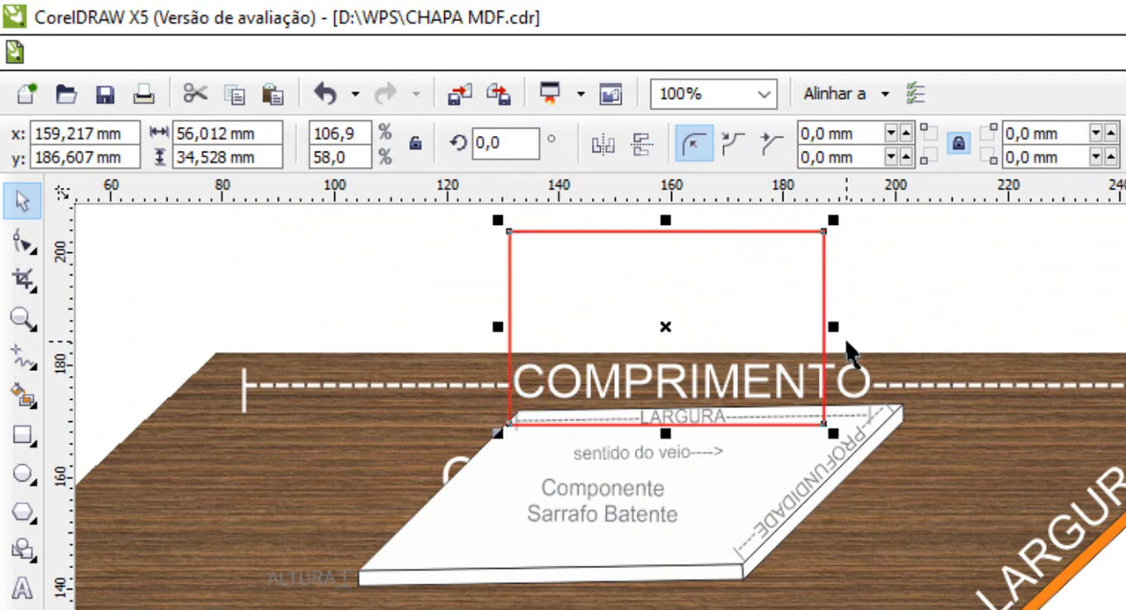
pyautogui.moveTo(835, 329); pyautogui.dragTo(890, 329)
pyautogui.moveTo(695, 222); pyautogui.dragTo(691, 350)
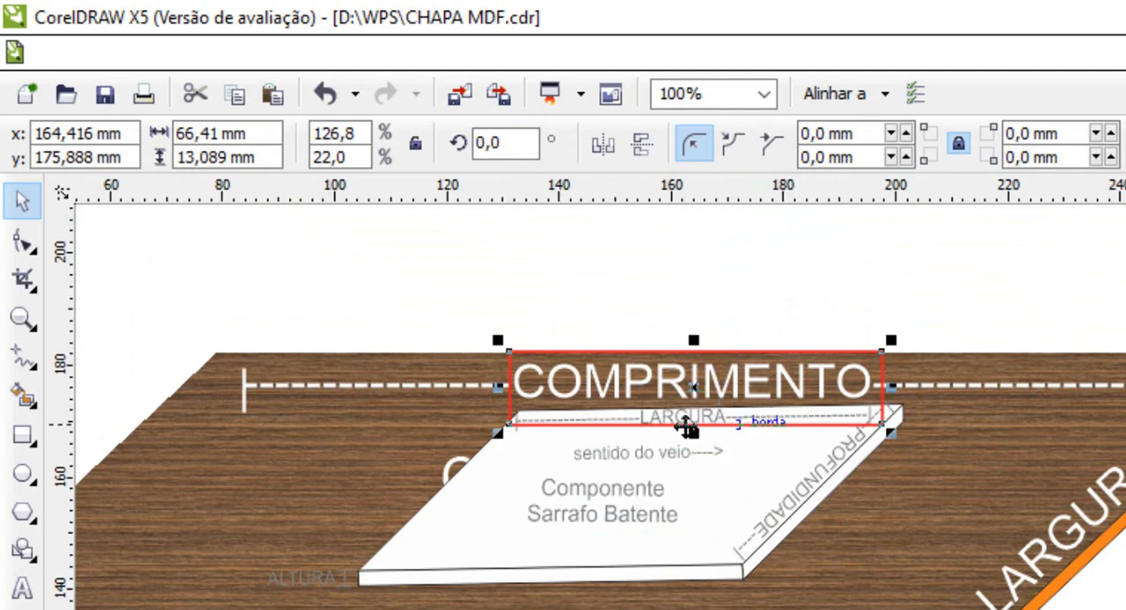
# Return to the ERP, rebuild the MDF child's Comprimento expression as $L$ from the Internas variables, and save the expression
pyautogui.hotkey('alt', 'Tab')
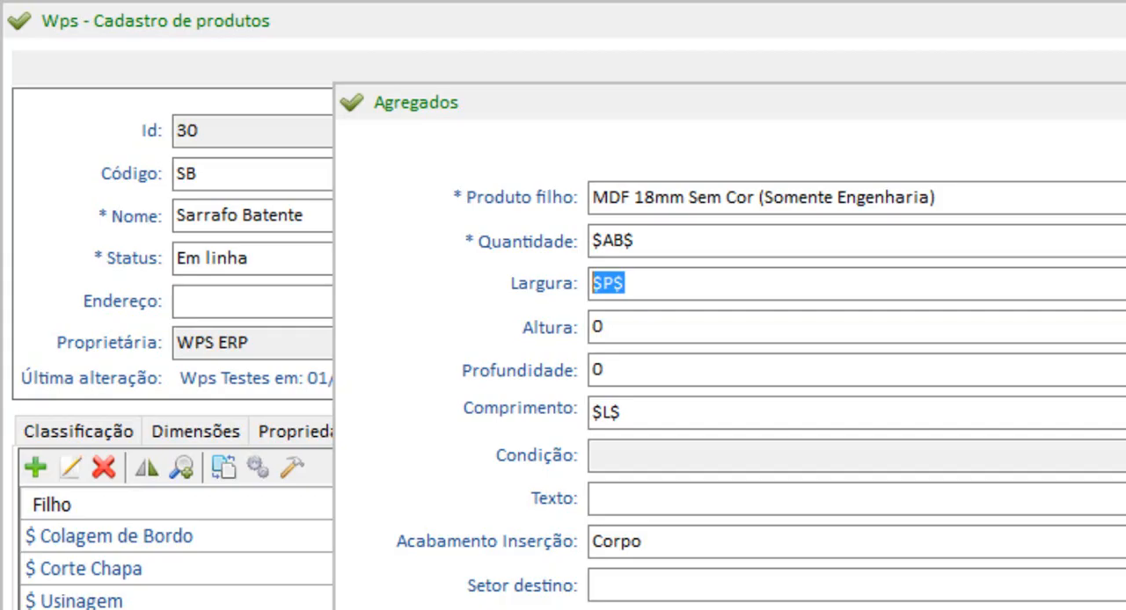
pyautogui.moveTo(628, 413); pyautogui.dragTo(512, 422)
pyautogui.doubleClick(608, 413)
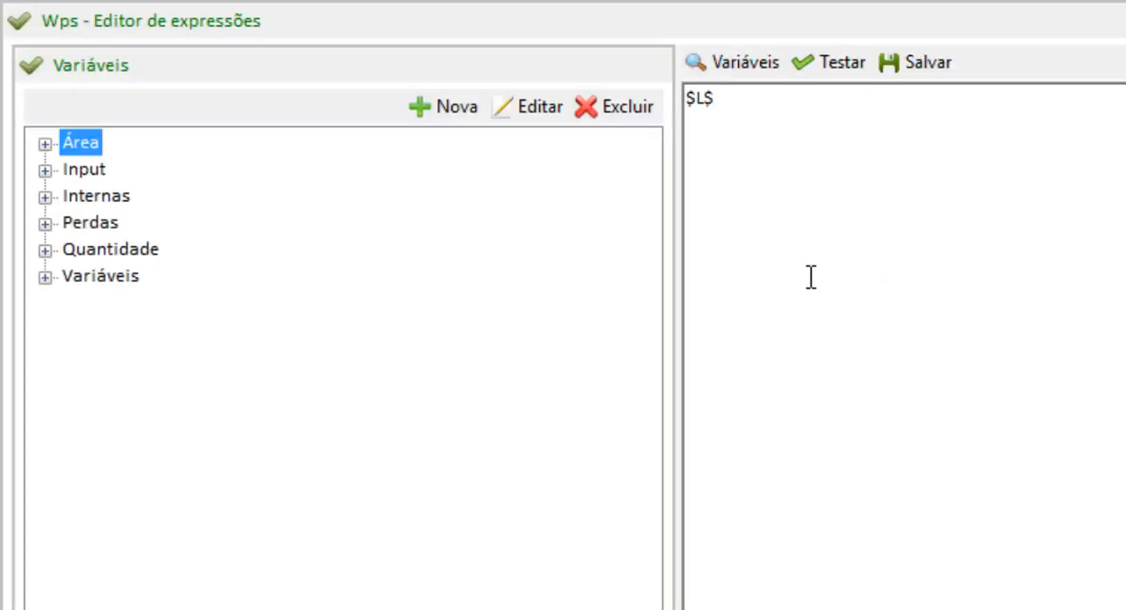
pyautogui.moveTo(729, 105); pyautogui.dragTo(135, 104)
pyautogui.press('Delete')
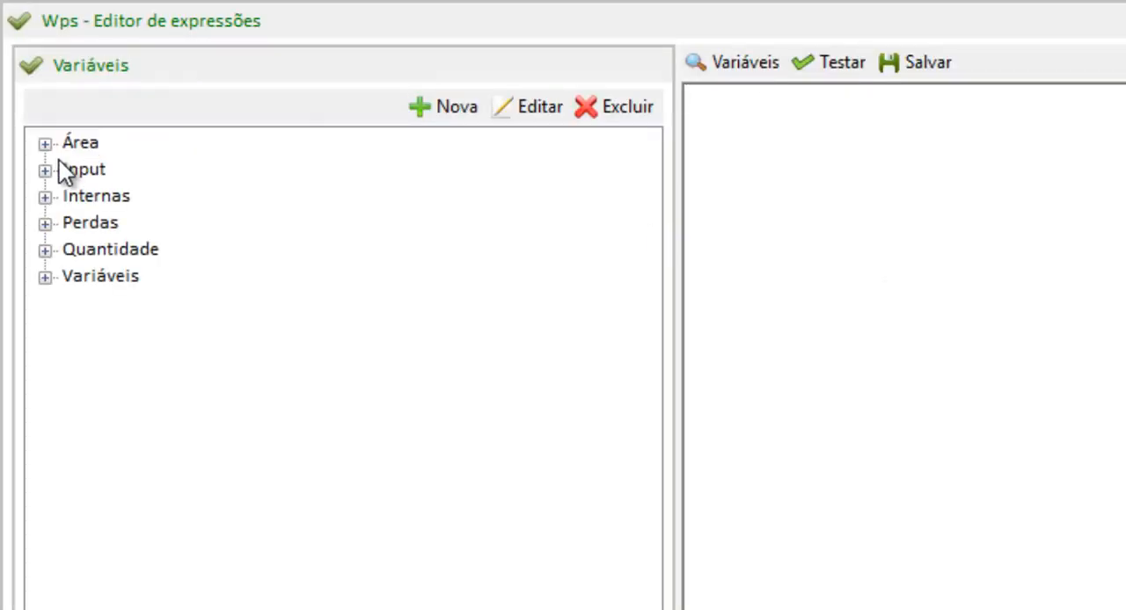
pyautogui.click(45, 197)
pyautogui.moveTo(122, 256); pyautogui.dragTo(835, 158)
pyautogui.click(890, 62)
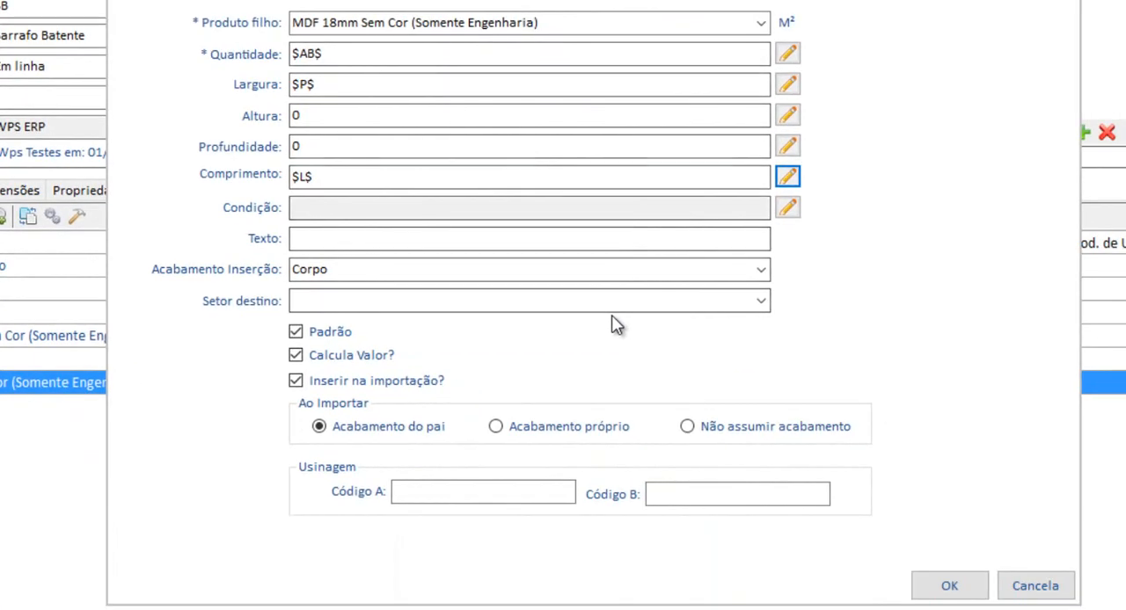
# Check the MDF child's Acabamento Inserção, confirm its settings, and save the Sarrafo Batente record
pyautogui.click(351, 270)
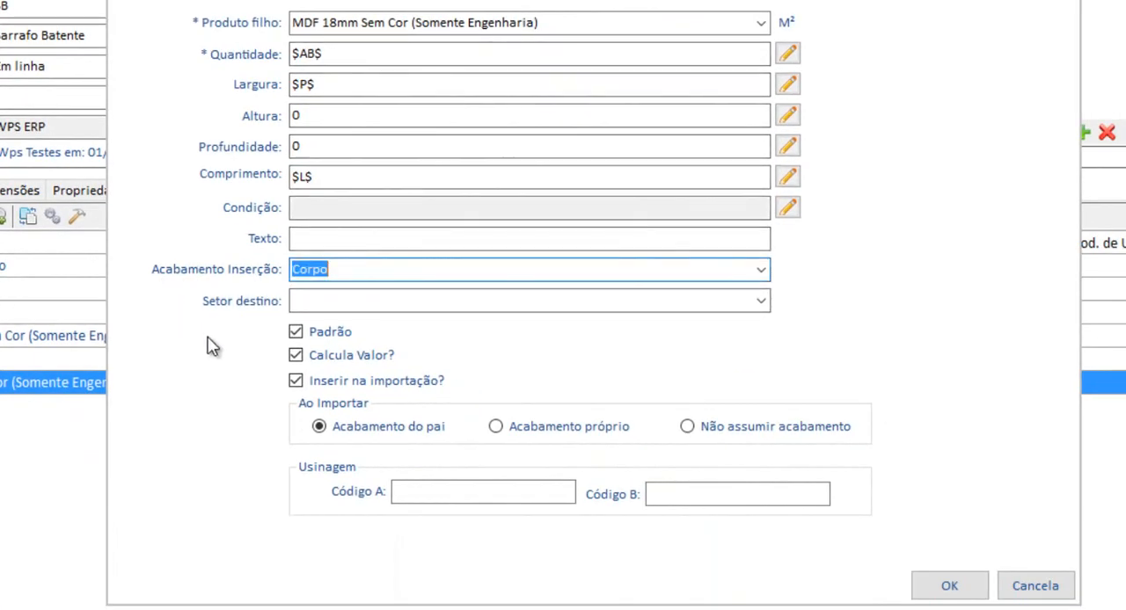
pyautogui.click(948, 586)
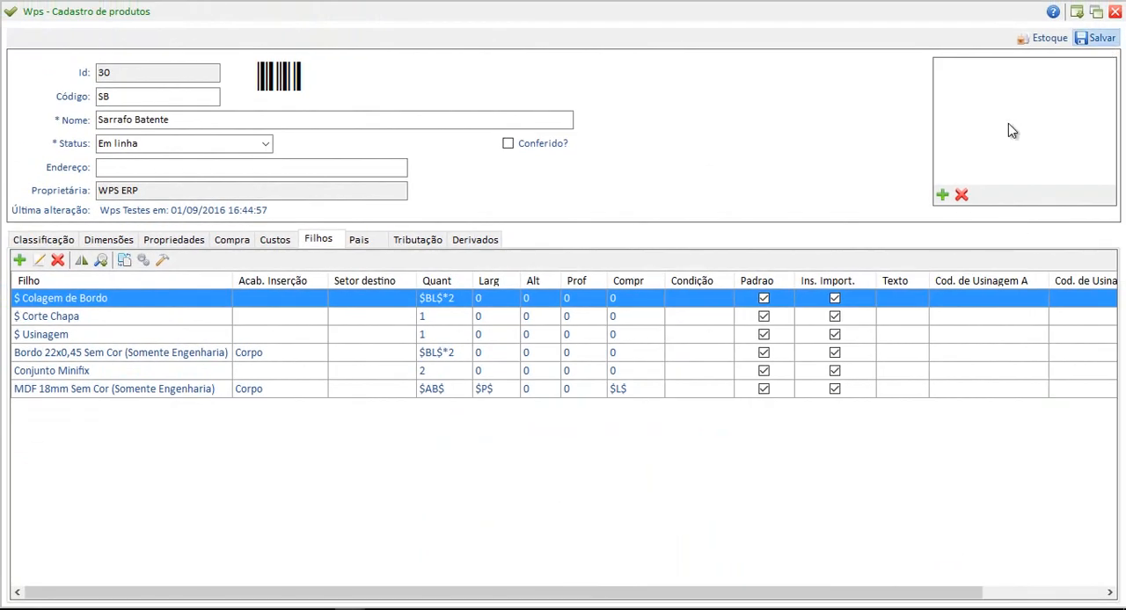
pyautogui.click(628, 382)
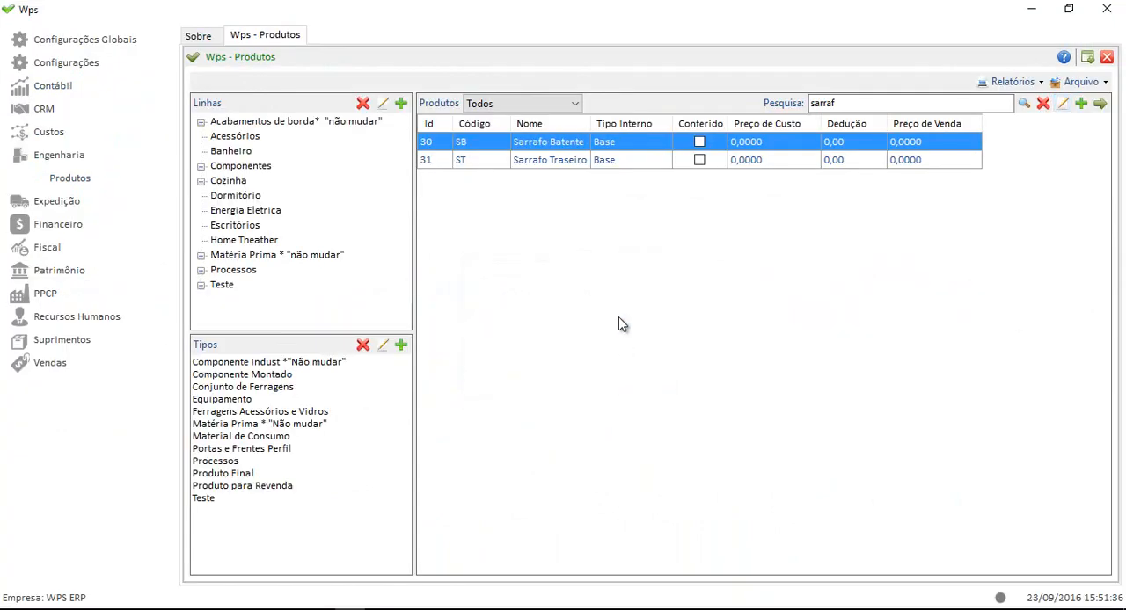
# Open the Sarrafo Traseiro product record from the product list and review its code and name
pyautogui.click(573, 162)
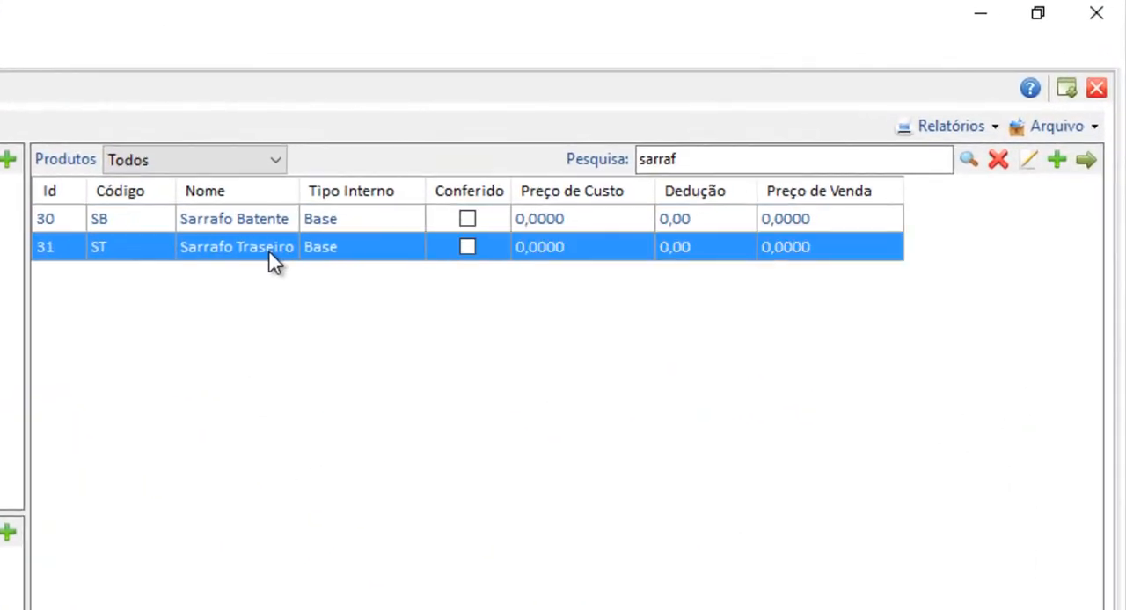
pyautogui.doubleClick(221, 261)
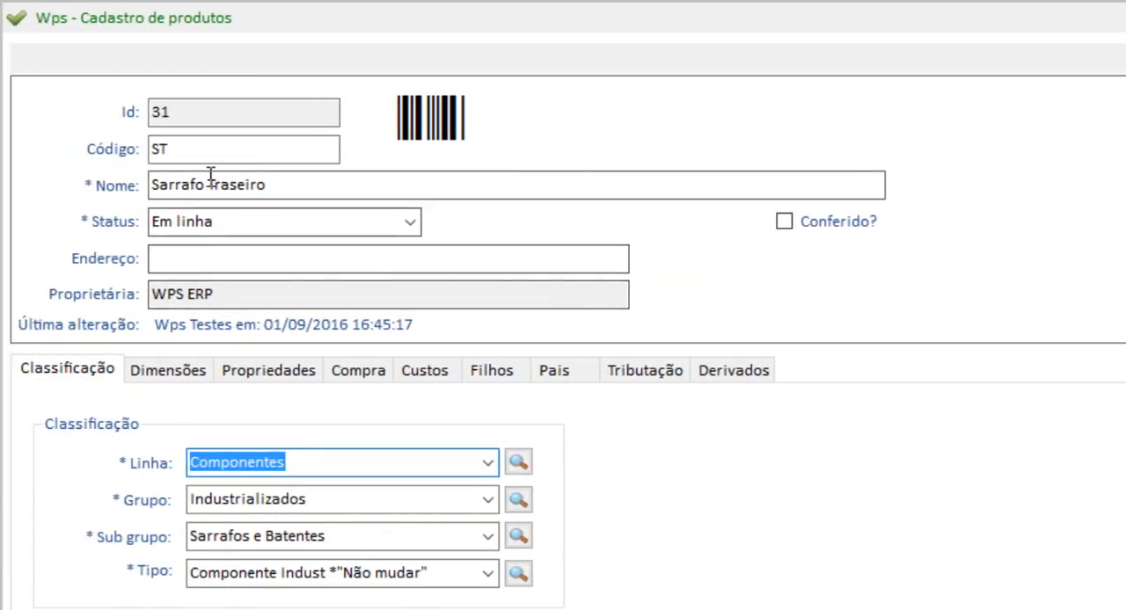
pyautogui.doubleClick(161, 149)
pyautogui.press('Tab')
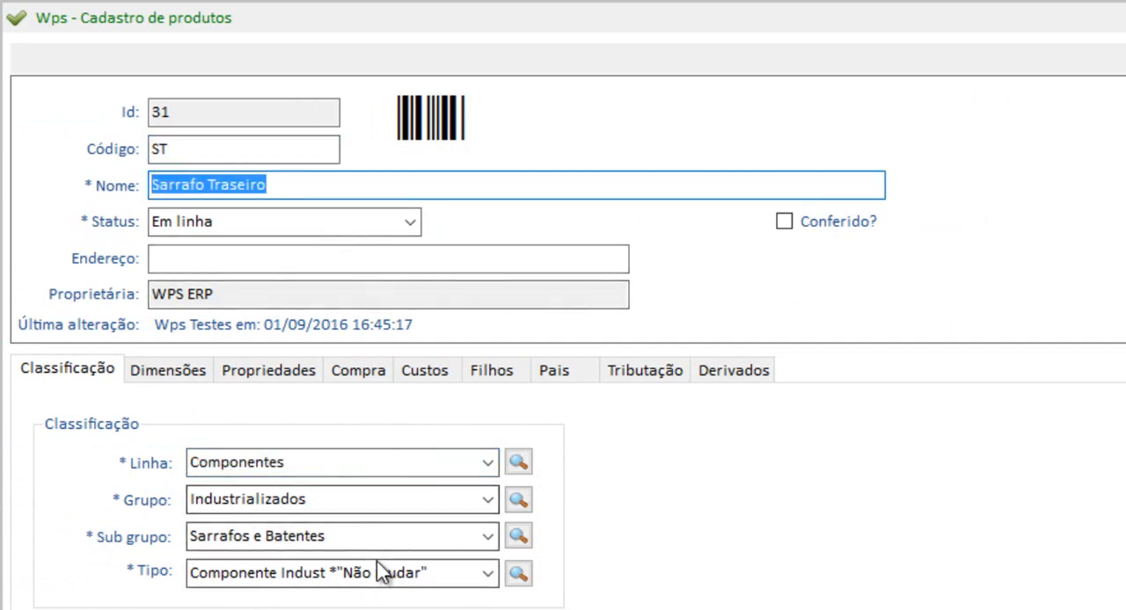
# Review the Sarrafo Traseiro's classification, dimensions, properties, purchase and cost data, and bring up its child items
pyautogui.click(359, 539)
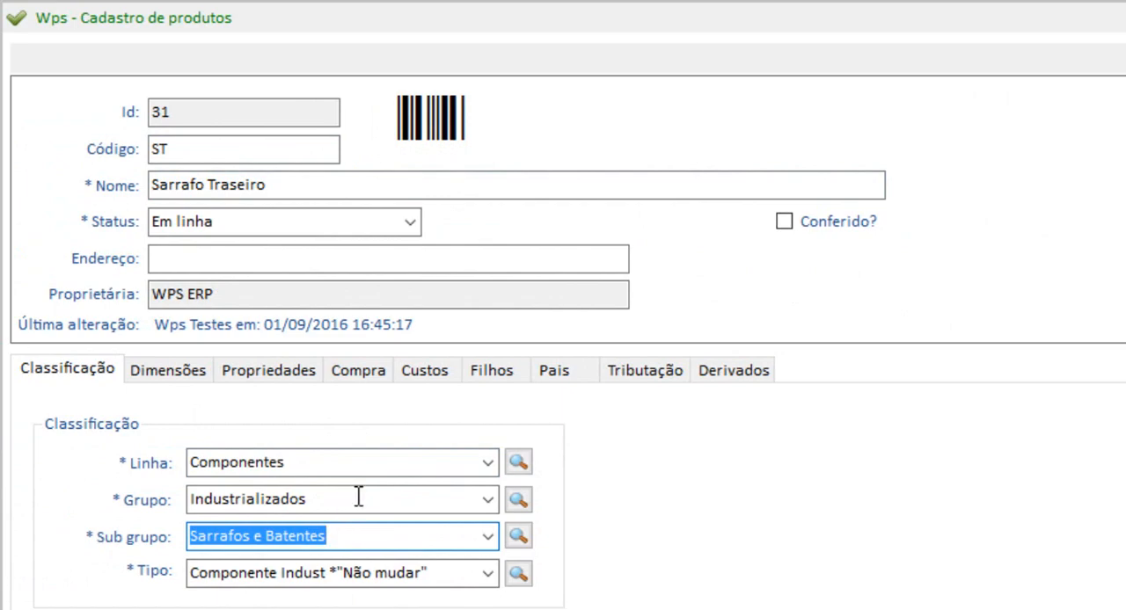
pyautogui.click(208, 378)
pyautogui.click(261, 379)
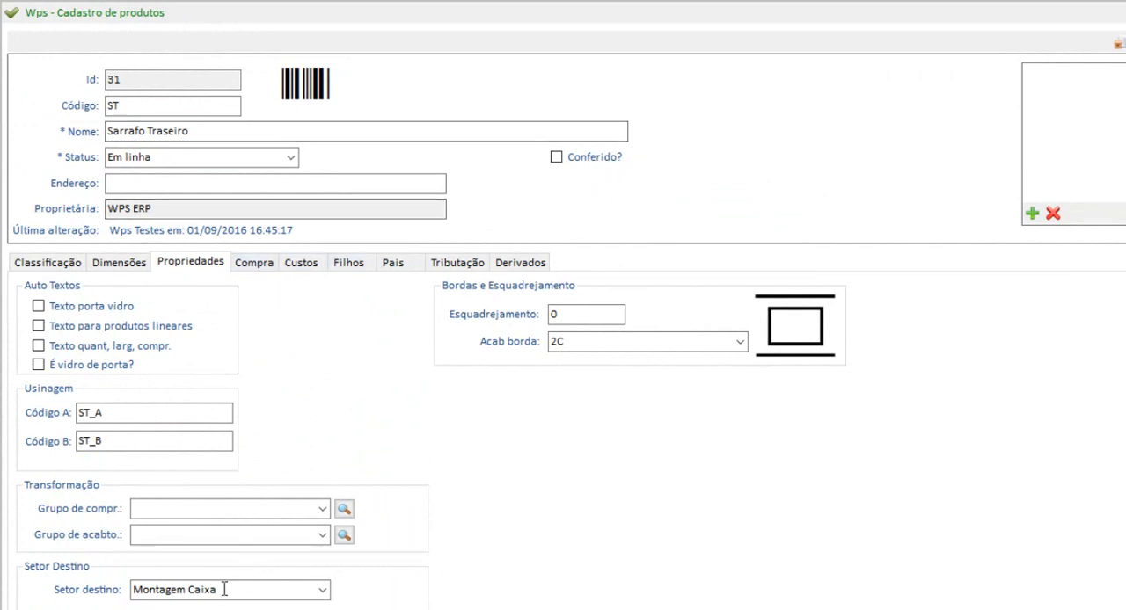
pyautogui.click(261, 263)
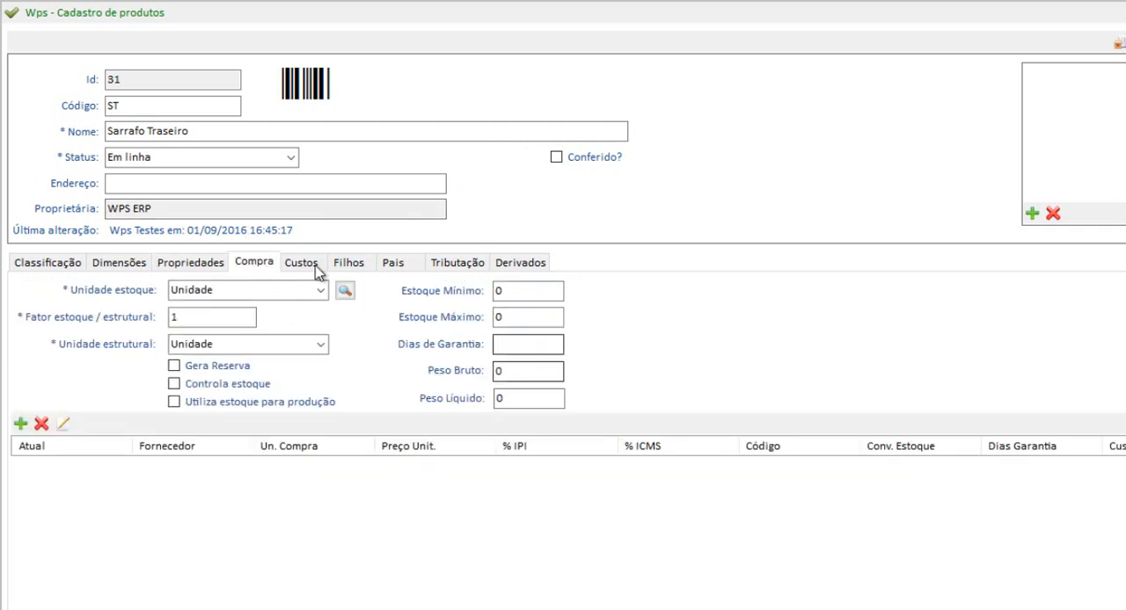
pyautogui.click(318, 264)
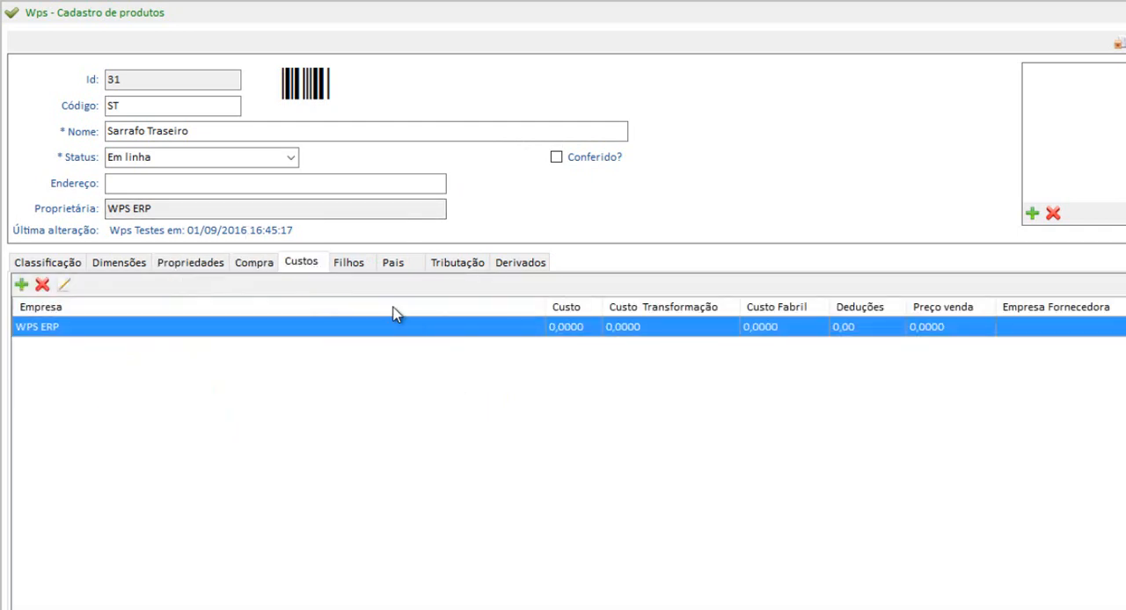
pyautogui.click(350, 264)
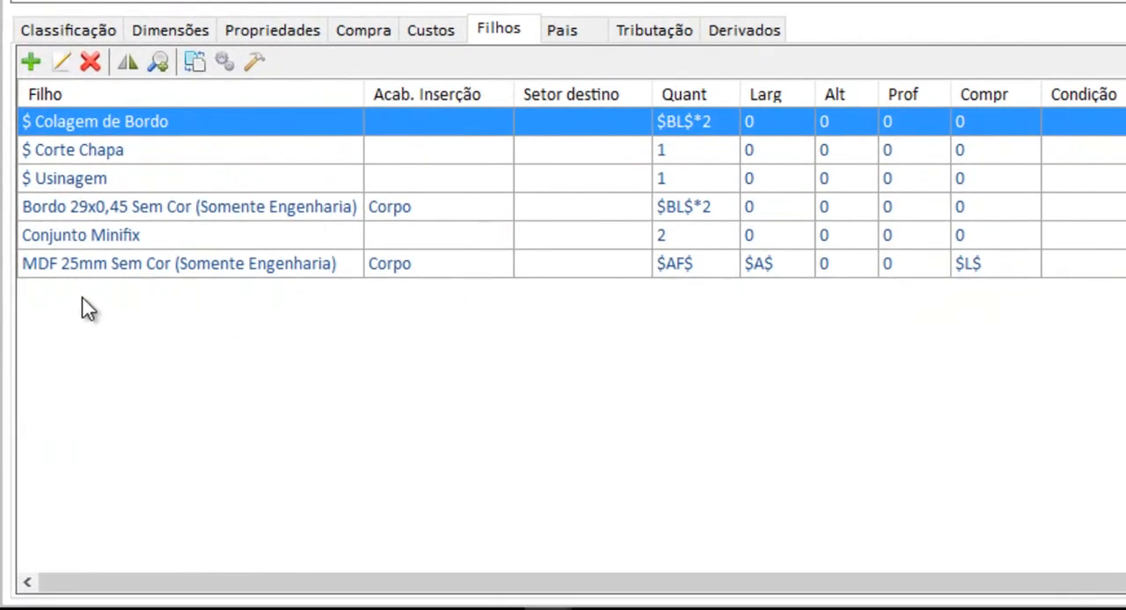
# Examine the MDF 25mm Sem Cor and Bordo 29x0,45 Sem Cor materials among the Sarrafo Traseiro's child items
pyautogui.click(106, 269)
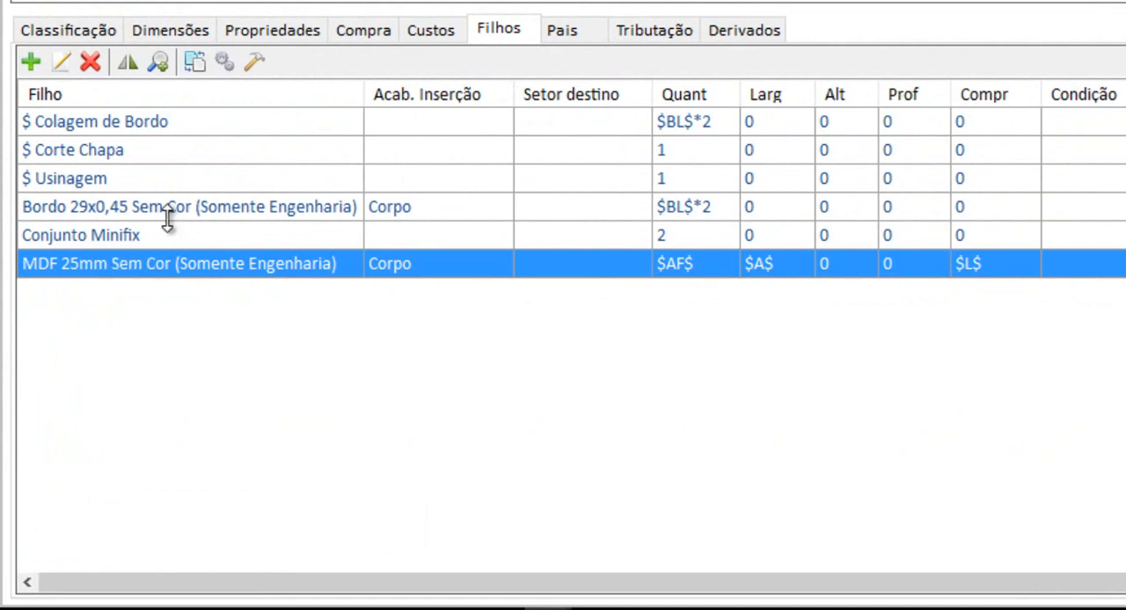
pyautogui.click(165, 216)
pyautogui.click(152, 260)
pyautogui.keyDown('ctrl'); pyautogui.click(161, 214); pyautogui.keyUp('ctrl')
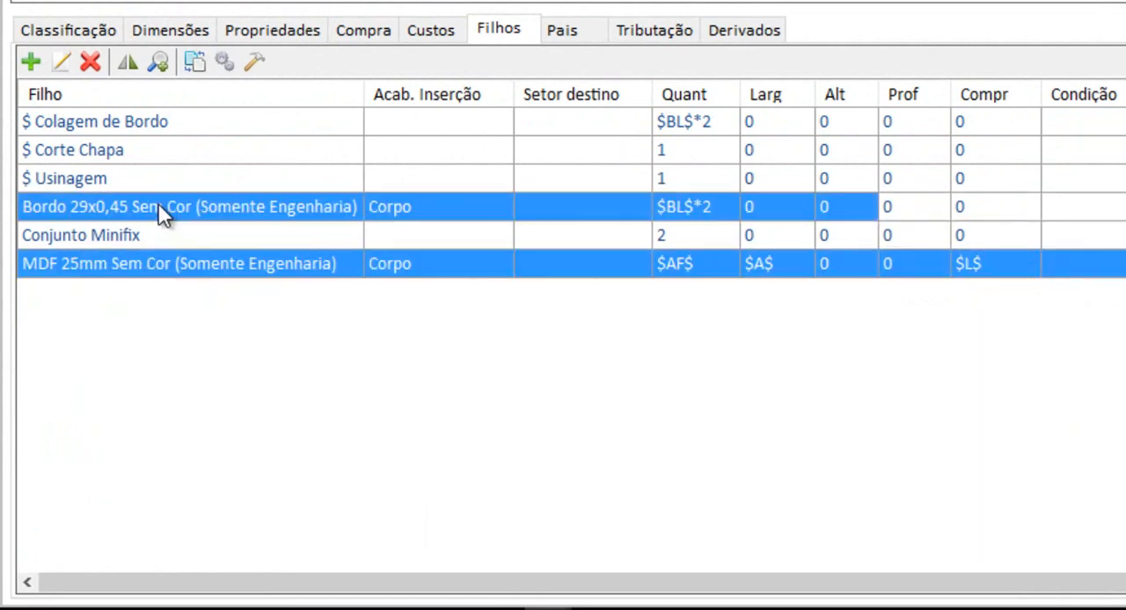
pyautogui.click(161, 213)
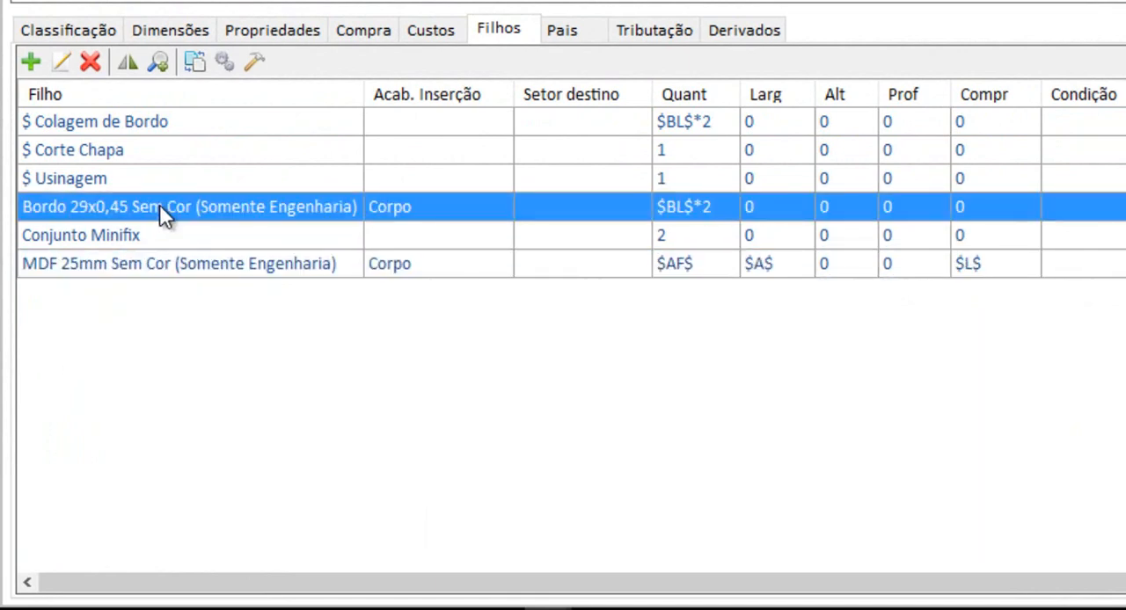
# Examine the Colagem de Bordo, Corte Chapa and Usinagem operations among the child items and compare their quantities
pyautogui.click(113, 123)
pyautogui.click(110, 151)
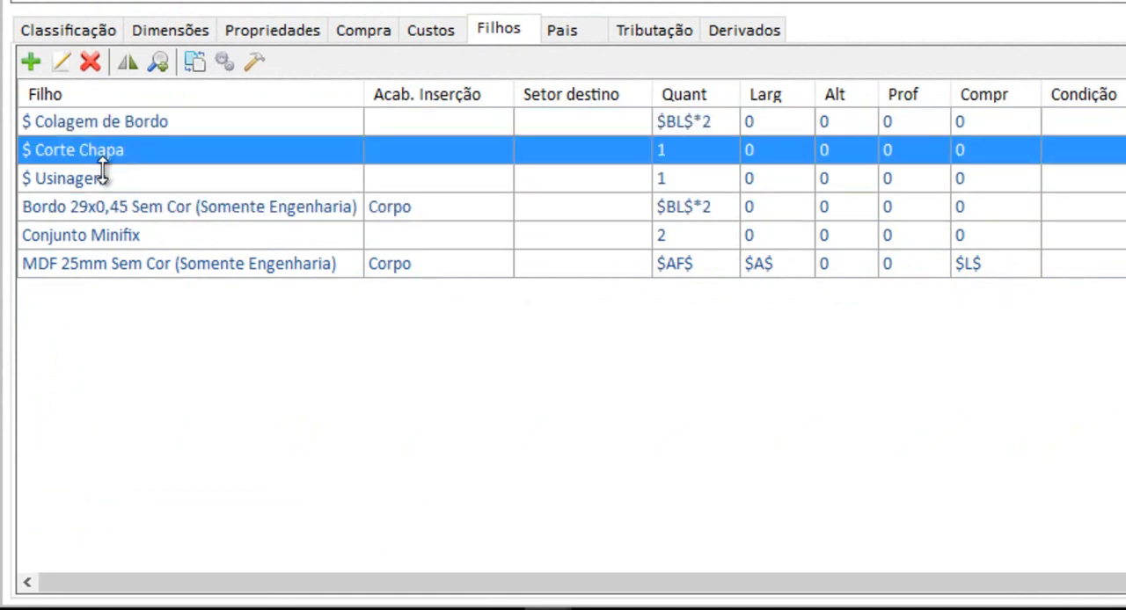
pyautogui.click(101, 179)
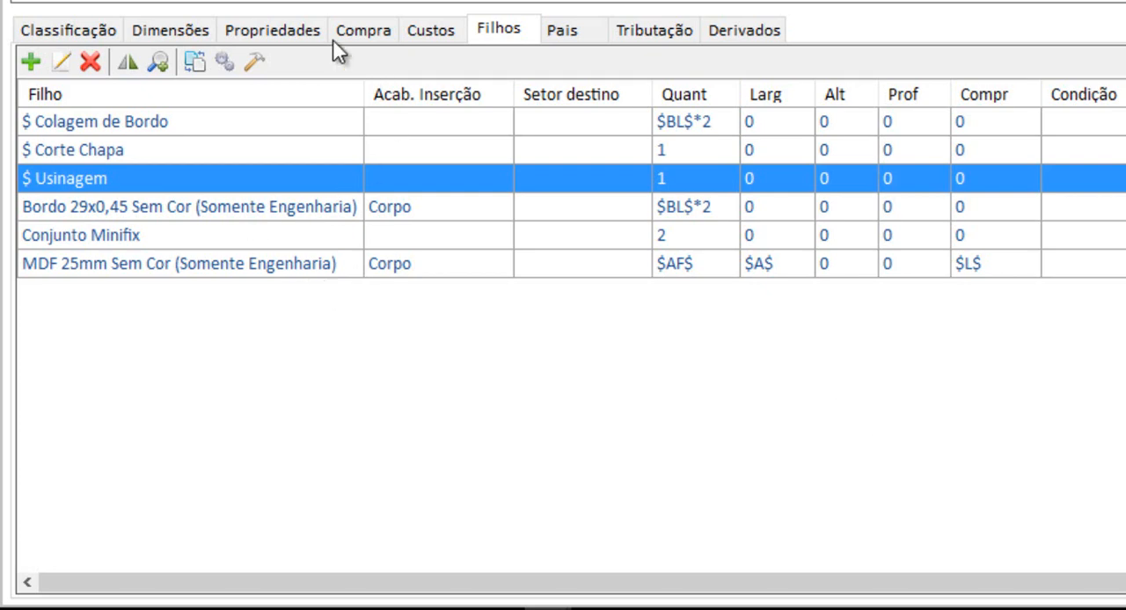
pyautogui.click(113, 150)
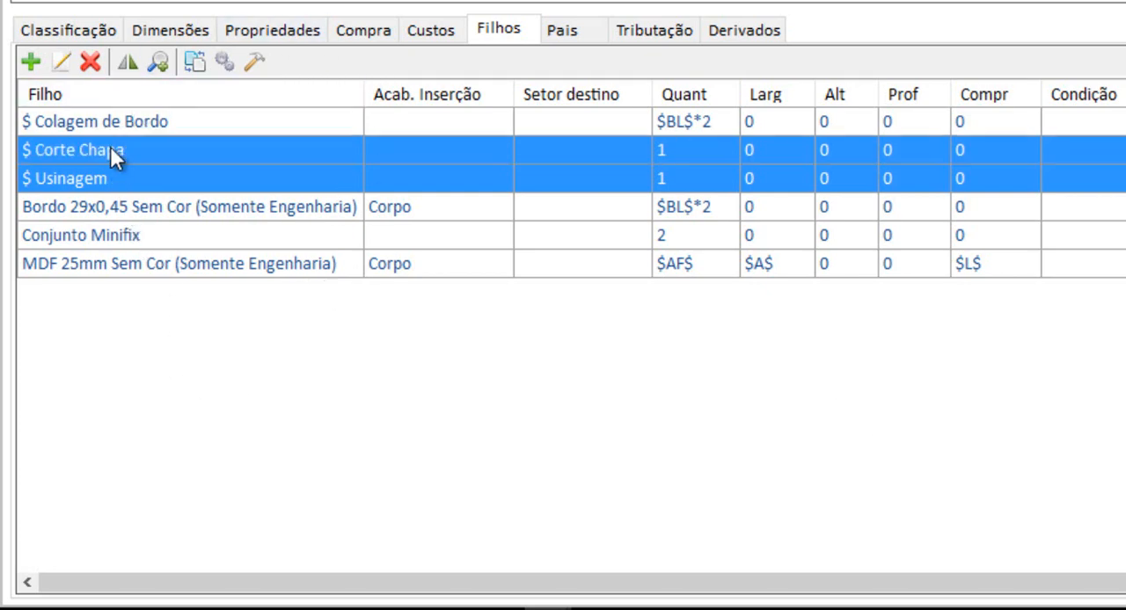
pyautogui.click(113, 129)
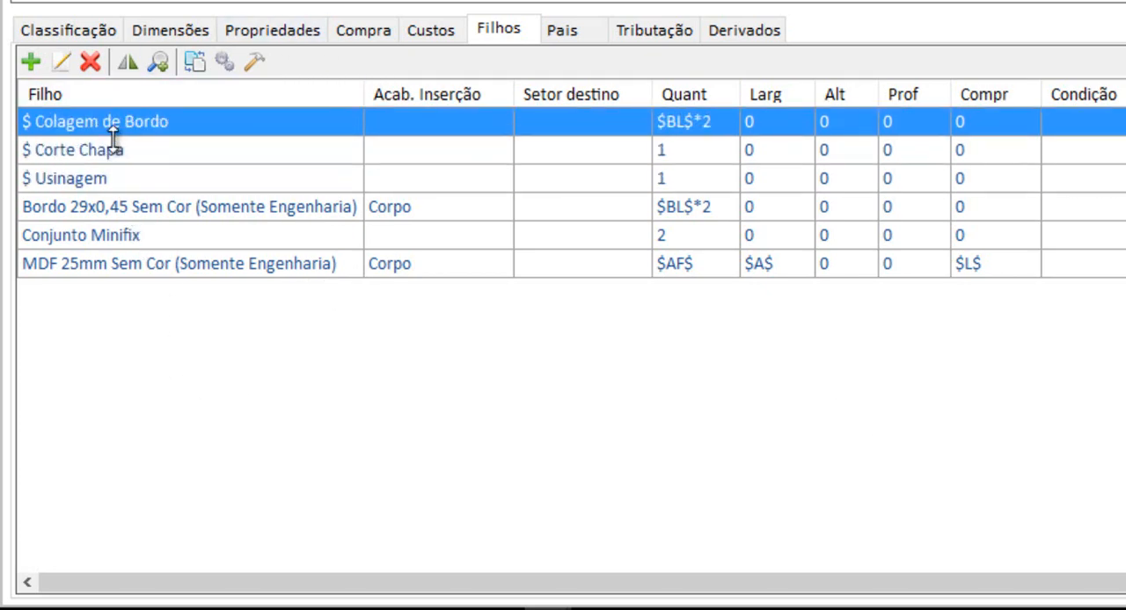
pyautogui.click(106, 151)
pyautogui.click(103, 173)
pyautogui.click(100, 153)
pyautogui.click(104, 128)
pyautogui.click(105, 153)
pyautogui.click(103, 181)
# Check the Bordo 29x0,45 child's Quantidade and Acabamento Inserção, confirm its settings, and open the MDF 25mm child for editing
pyautogui.click(91, 209)
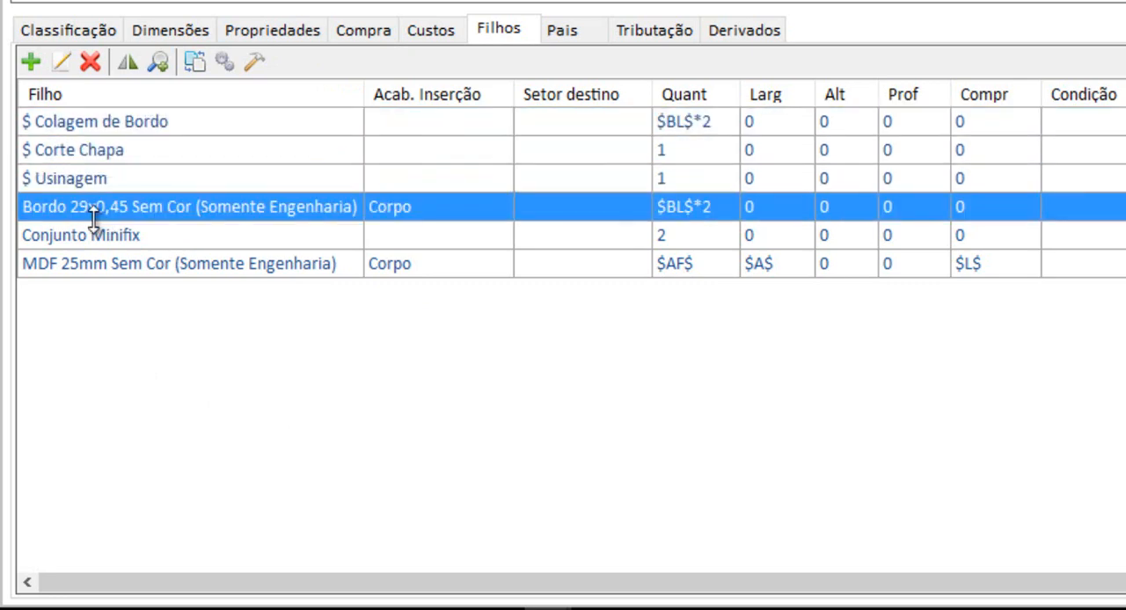
pyautogui.click(85, 271)
pyautogui.click(99, 212)
pyautogui.click(63, 64)
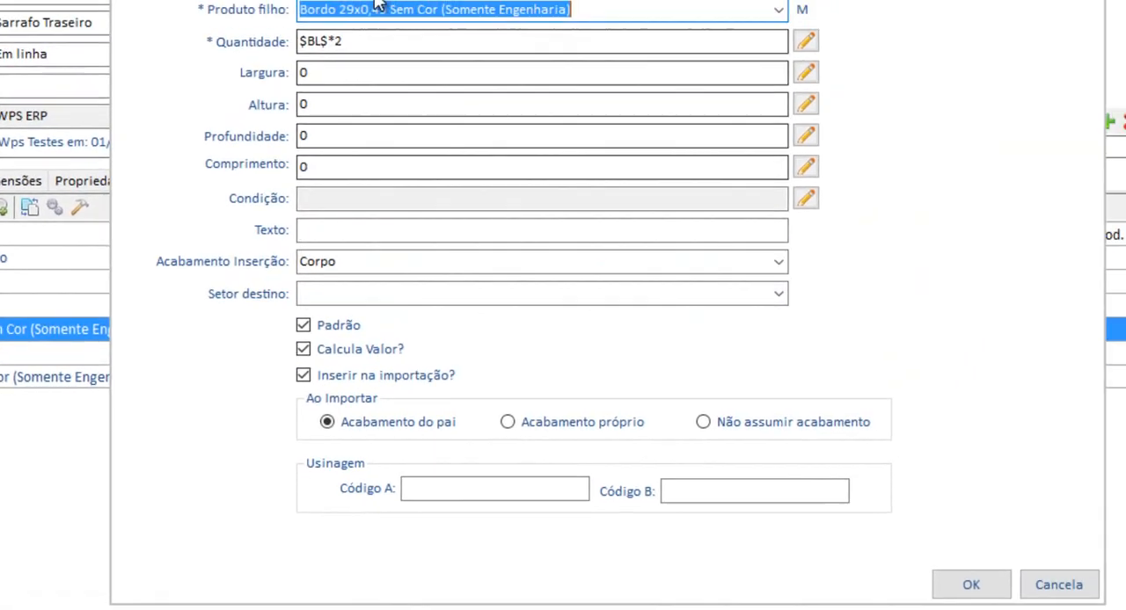
pyautogui.press('Tab')
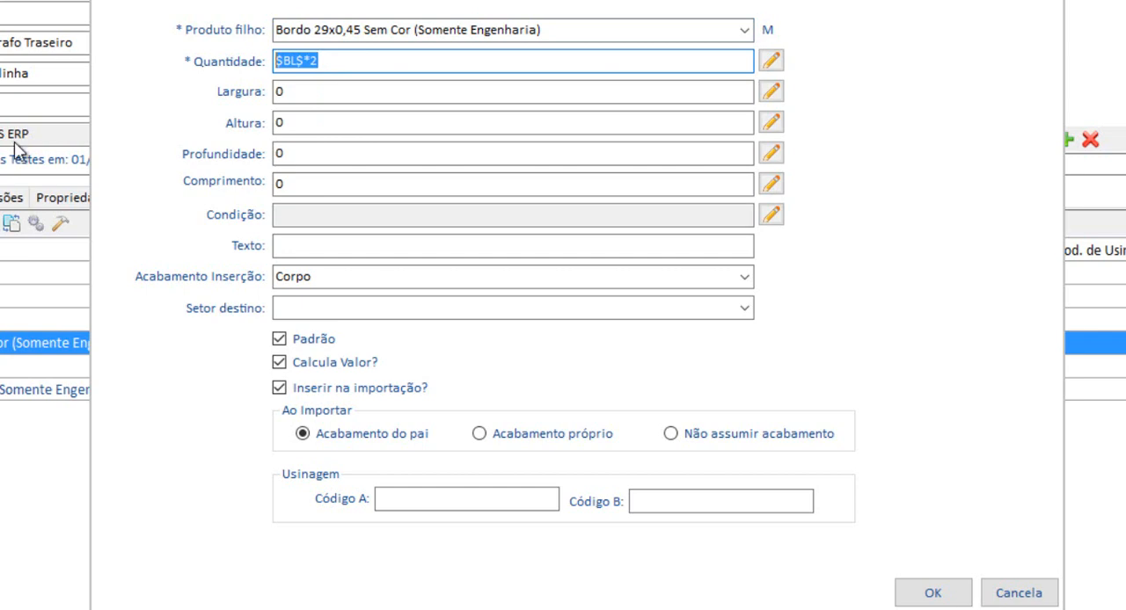
pyautogui.click(340, 276)
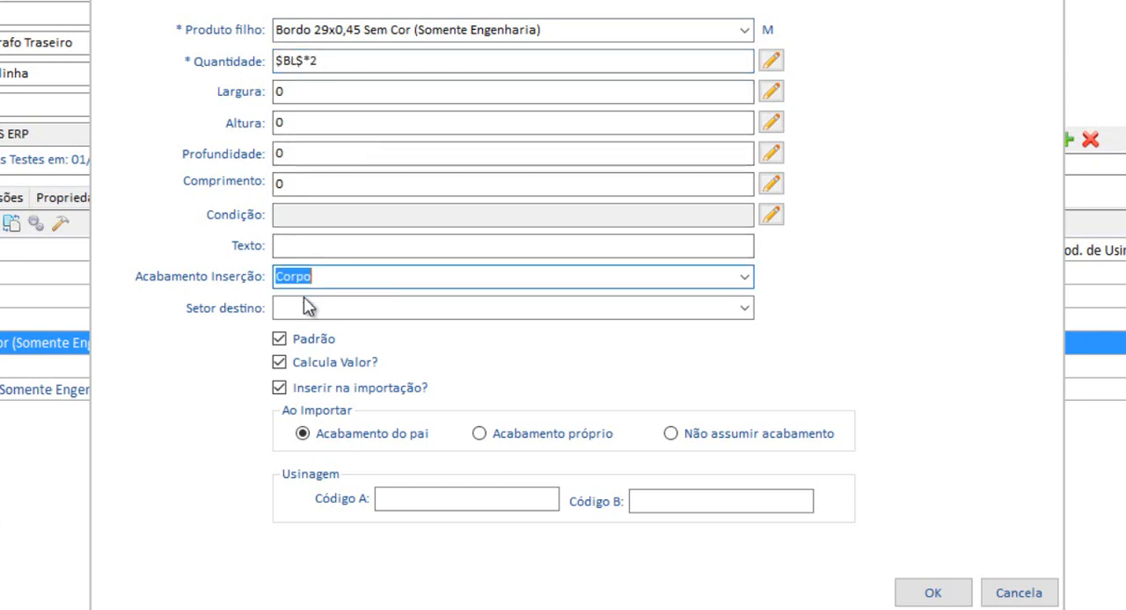
pyautogui.click(932, 593)
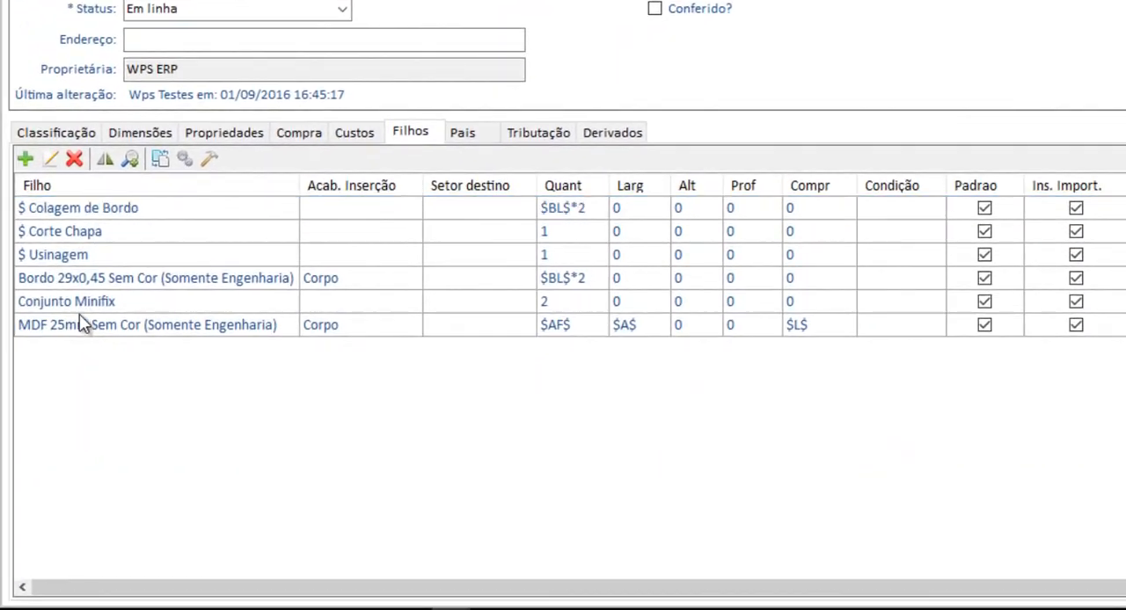
pyautogui.click(37, 344)
pyautogui.click(9, 179)
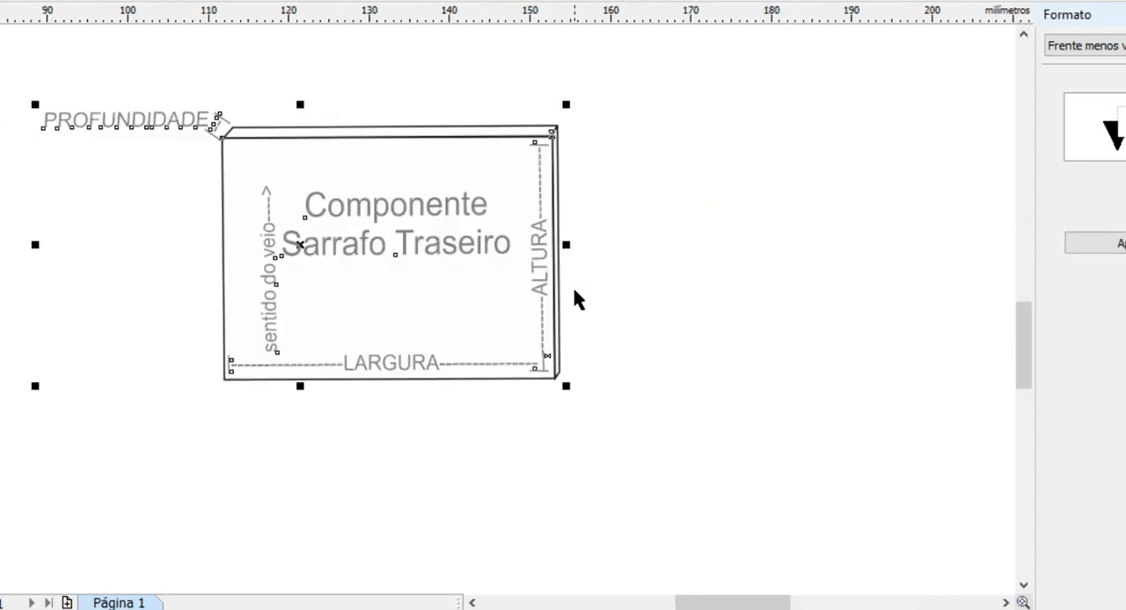
# Switch to CorelDRAW and turn the "sentido do veio" arrow text horizontal beneath the Componente Sarrafo Traseiro title
pyautogui.click(798, 349)
pyautogui.scroll(-1, 506, 275)
pyautogui.moveTo(510, 276)
pyautogui.mouseDown()
pyautogui.moveTo(512, 320)
pyautogui.moveTo(515, 258)
pyautogui.mouseUp()
pyautogui.scroll(1, 508, 247)
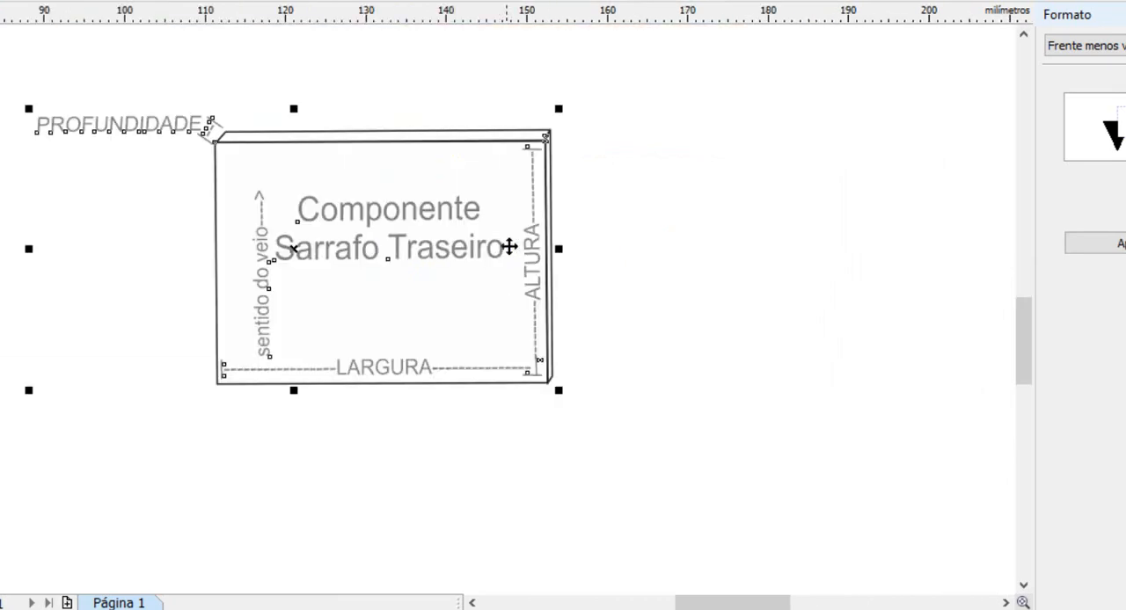
pyautogui.scroll(-1, 508, 246)
pyautogui.scroll(1, 512, 235)
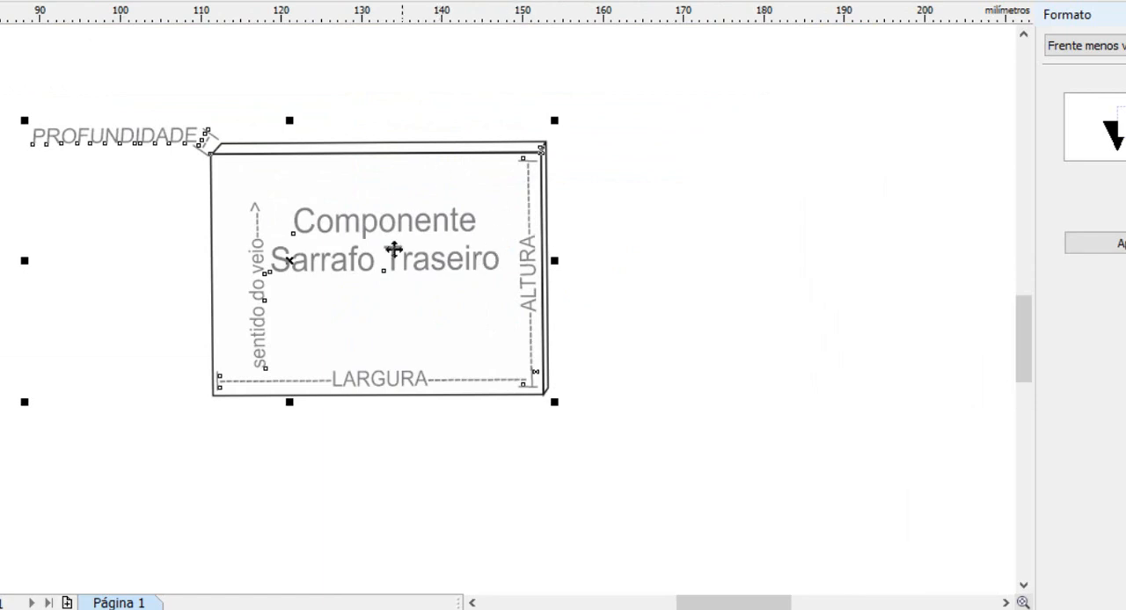
pyautogui.click(935, 333)
pyautogui.click(271, 211)
pyautogui.click(801, 271)
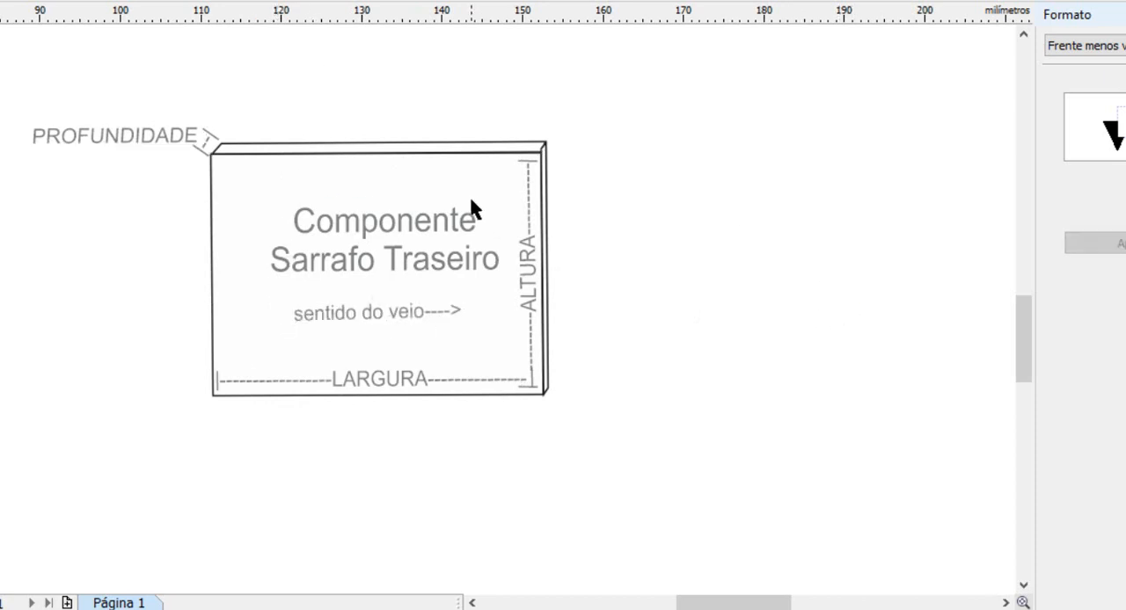
# Select the whole Sarrafo Traseiro component drawing with its dimension labels and group it
pyautogui.moveTo(1, 32)
pyautogui.mouseDown()
pyautogui.moveTo(673, 333)
pyautogui.moveTo(703, 490)
pyautogui.mouseUp()
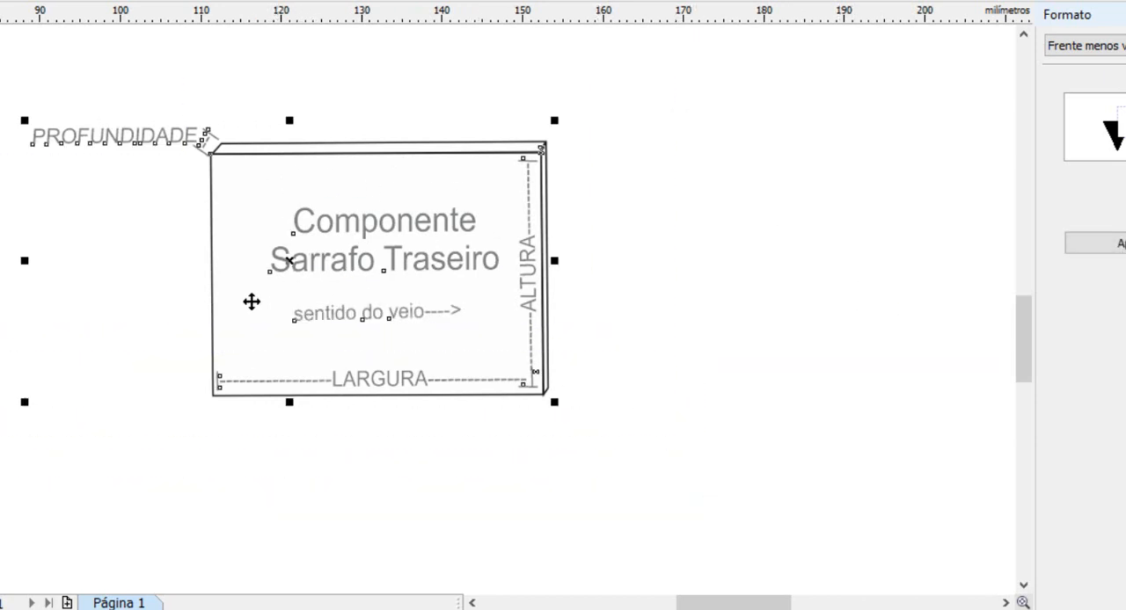
pyautogui.click(189, 0)
pyautogui.moveTo(131, 0)
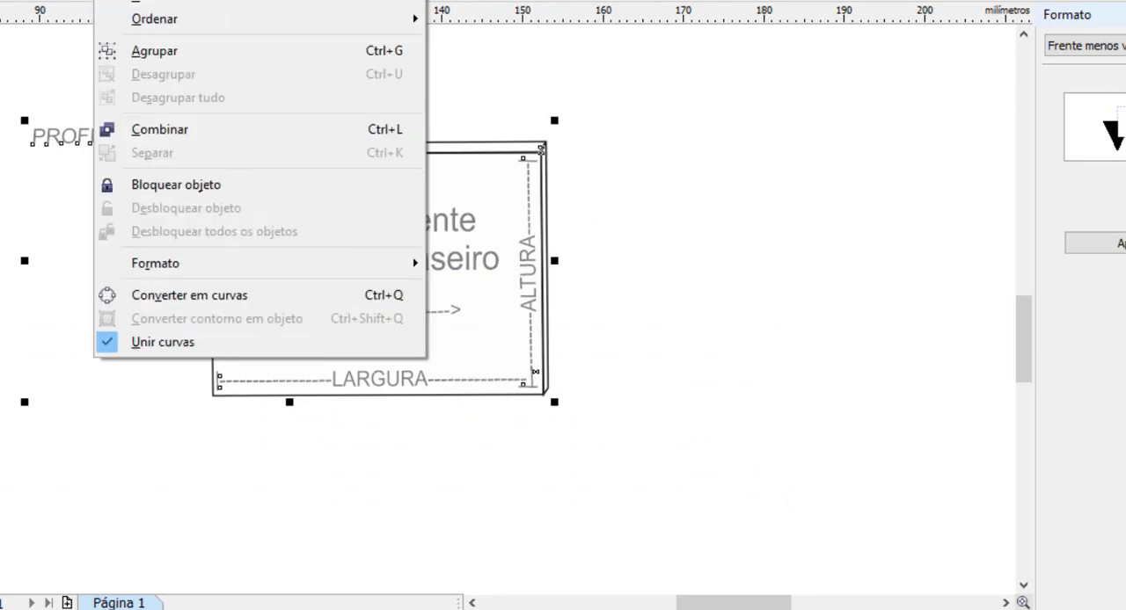
pyautogui.click(175, 54)
pyautogui.click(384, 320)
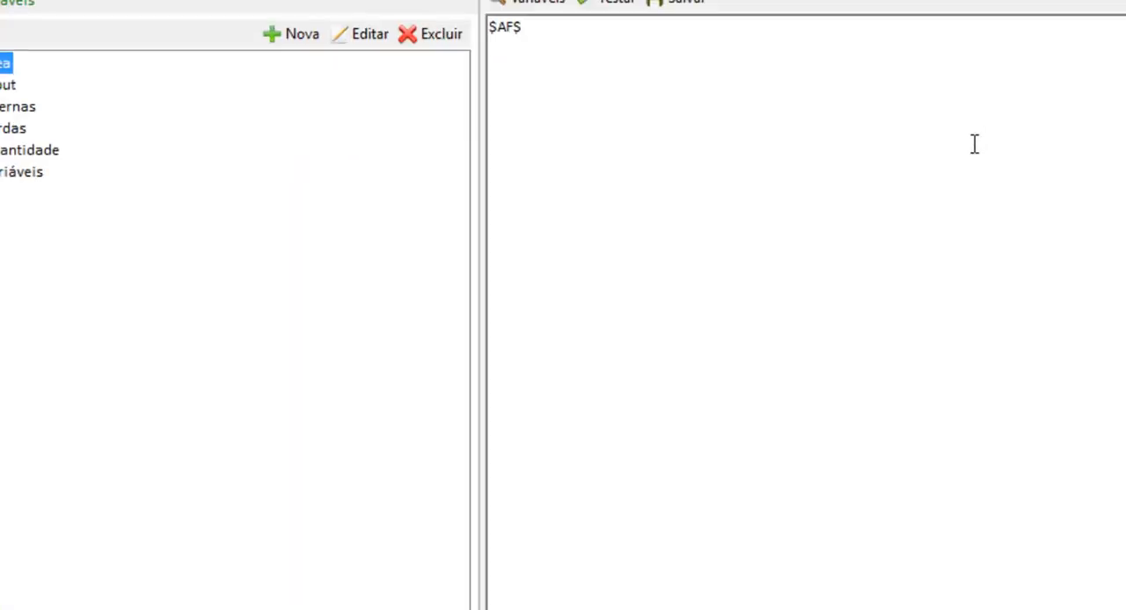
# In the ERP's expression editor, list the variables, inspect the Área Painel variable $AF$, and save the quantity expression
pyautogui.click(542, 1)
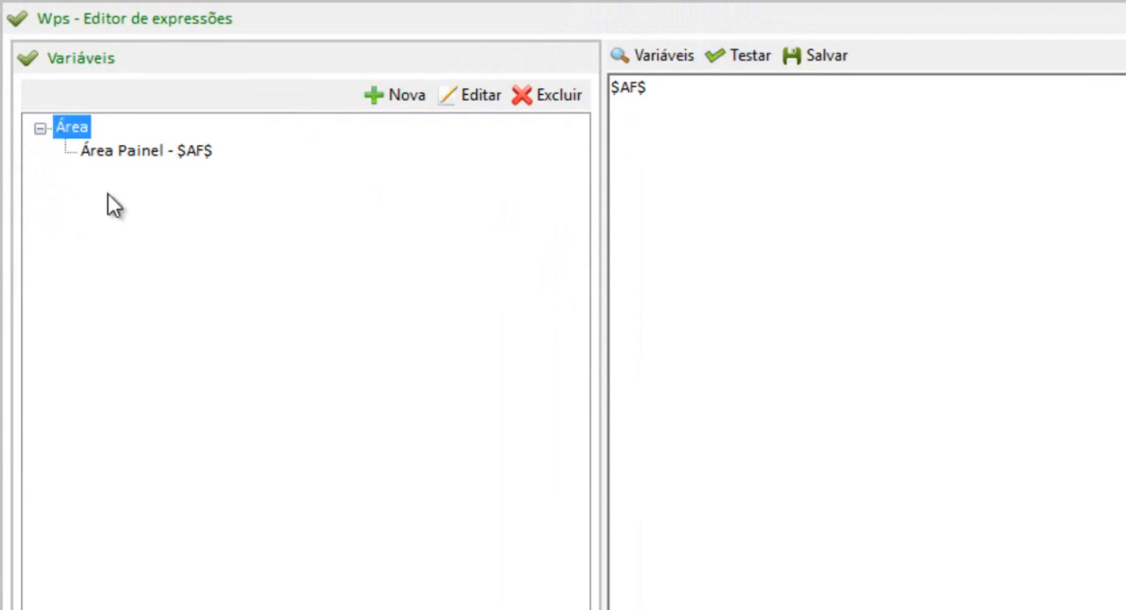
pyautogui.doubleClick(129, 151)
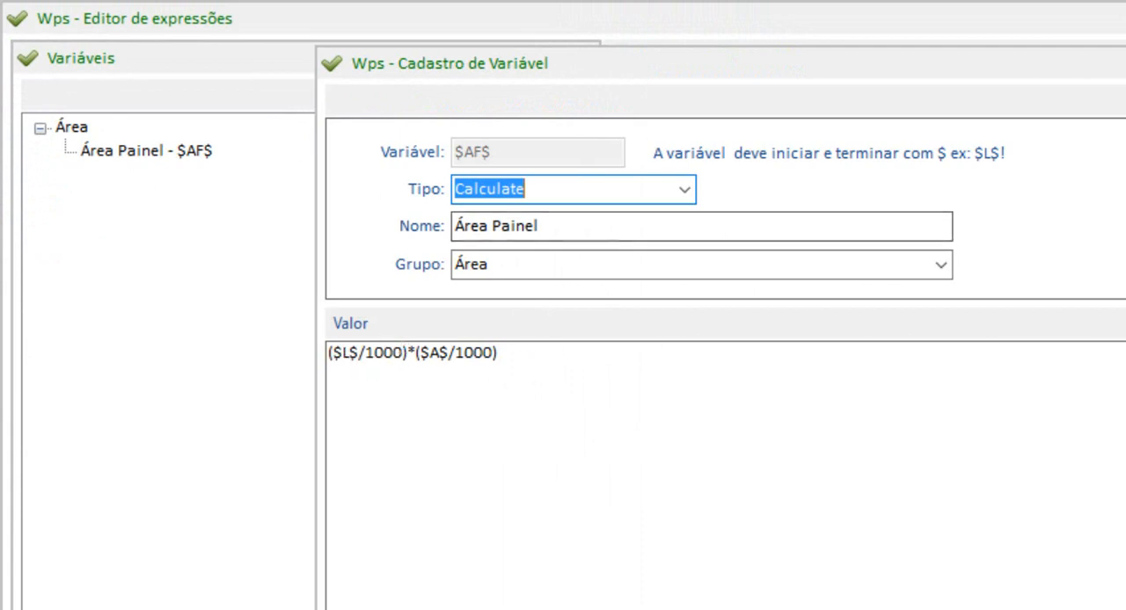
pyautogui.press('Escape')
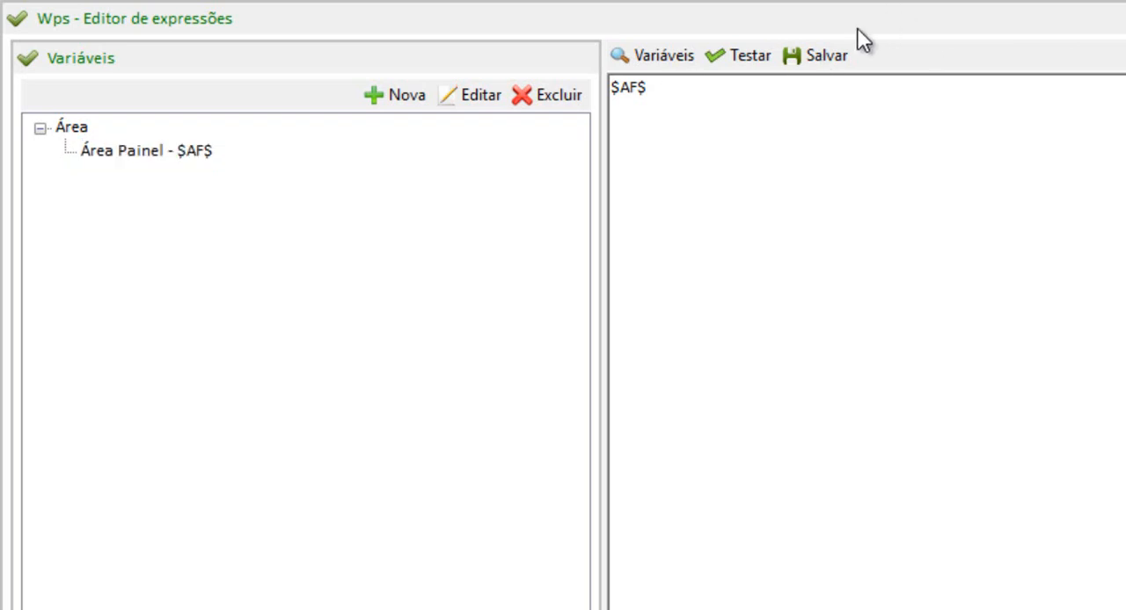
pyautogui.click(823, 55)
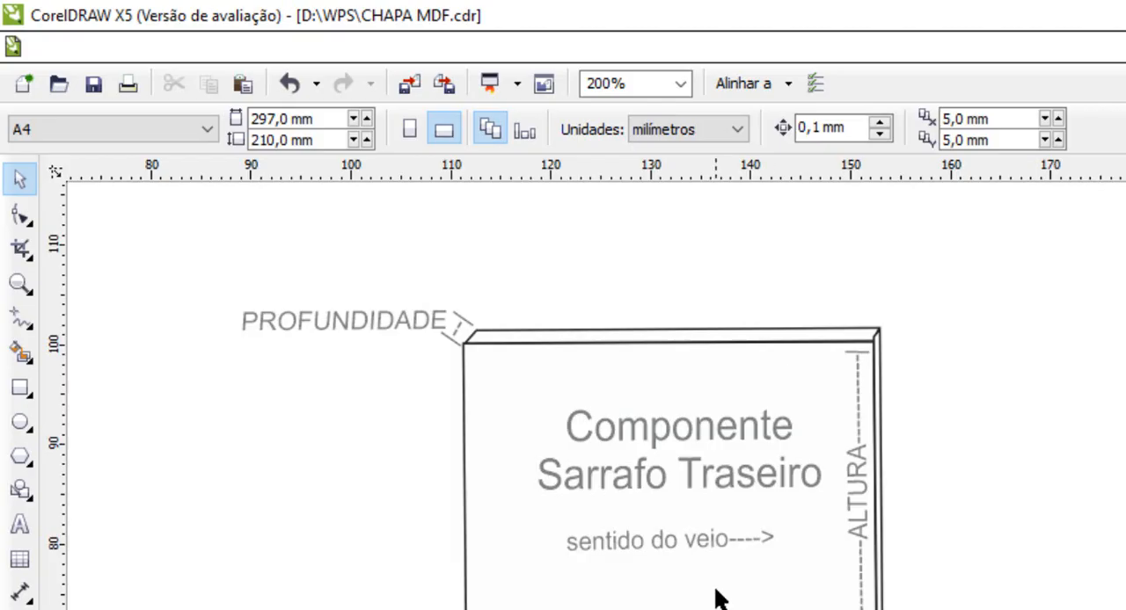
# Back in CorelDRAW, move the grouped Sarrafo Traseiro drawing onto the MDF sheet, below COMPRIMENTO and beside the LARGURA label
pyautogui.moveTo(717, 598); pyautogui.dragTo(769, 194)
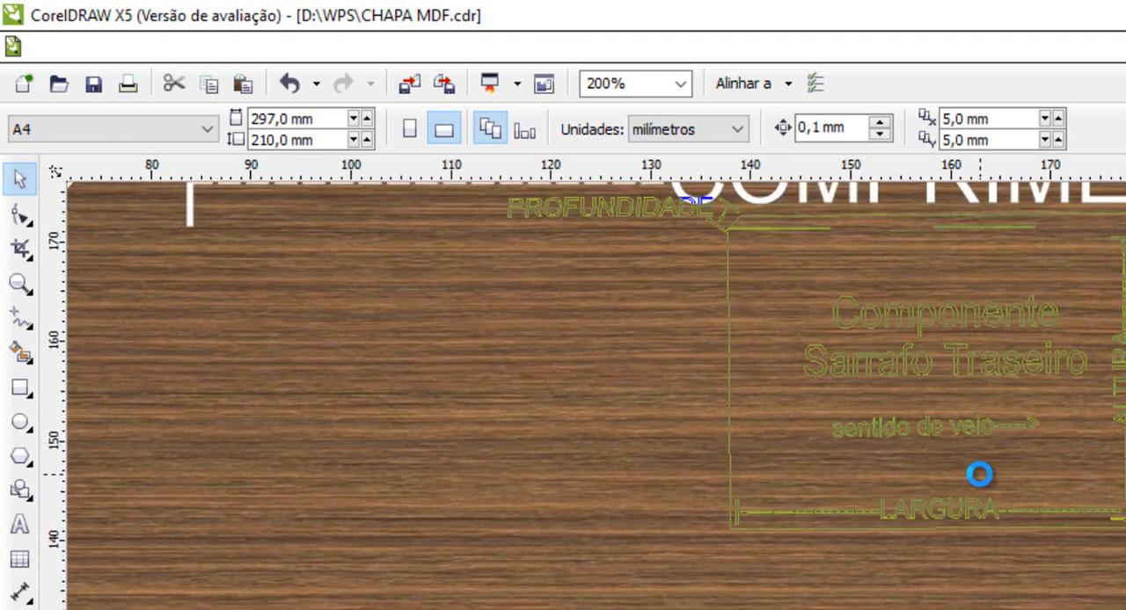
pyautogui.scroll(-2, 979, 475)
pyautogui.scroll(1, 990, 459)
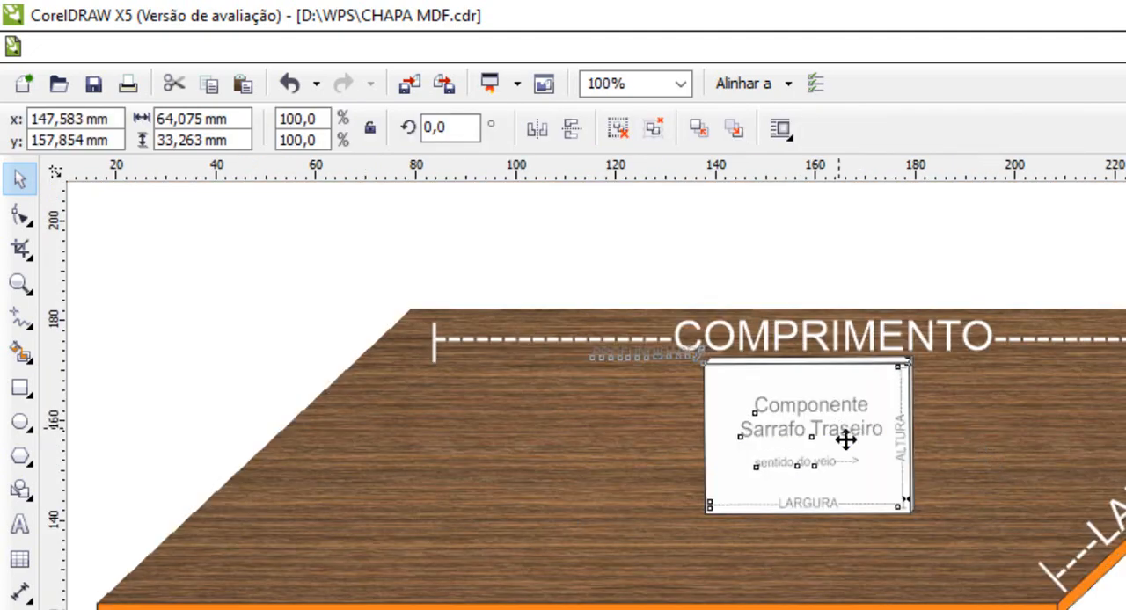
pyautogui.moveTo(845, 440); pyautogui.dragTo(937, 467)
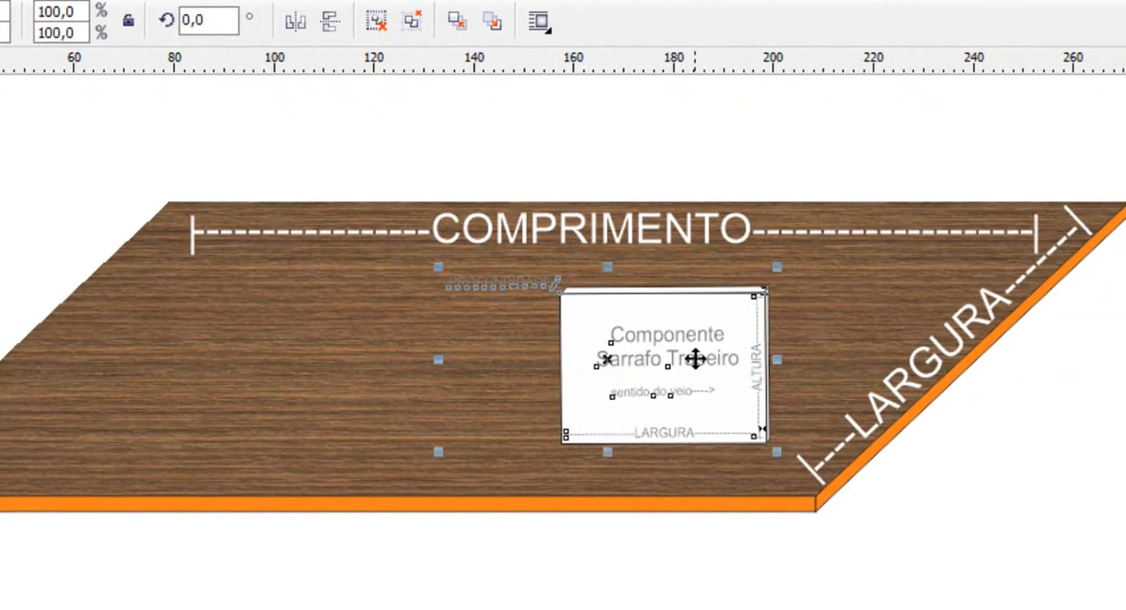
pyautogui.moveTo(816, 413); pyautogui.dragTo(858, 409)
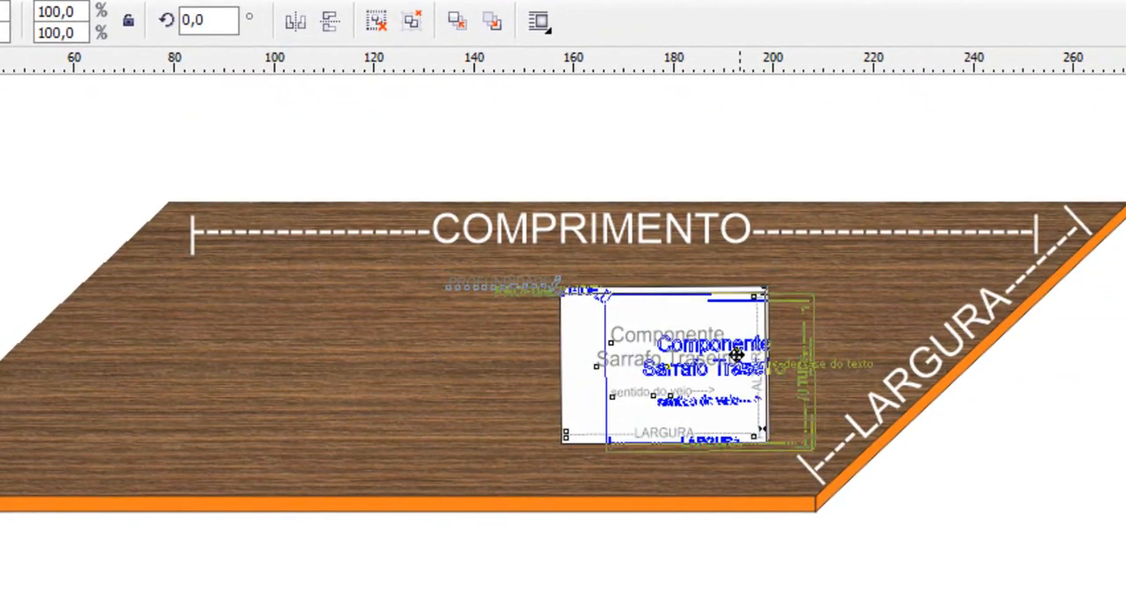
pyautogui.moveTo(735, 355); pyautogui.dragTo(766, 361)
pyautogui.click(1071, 466)
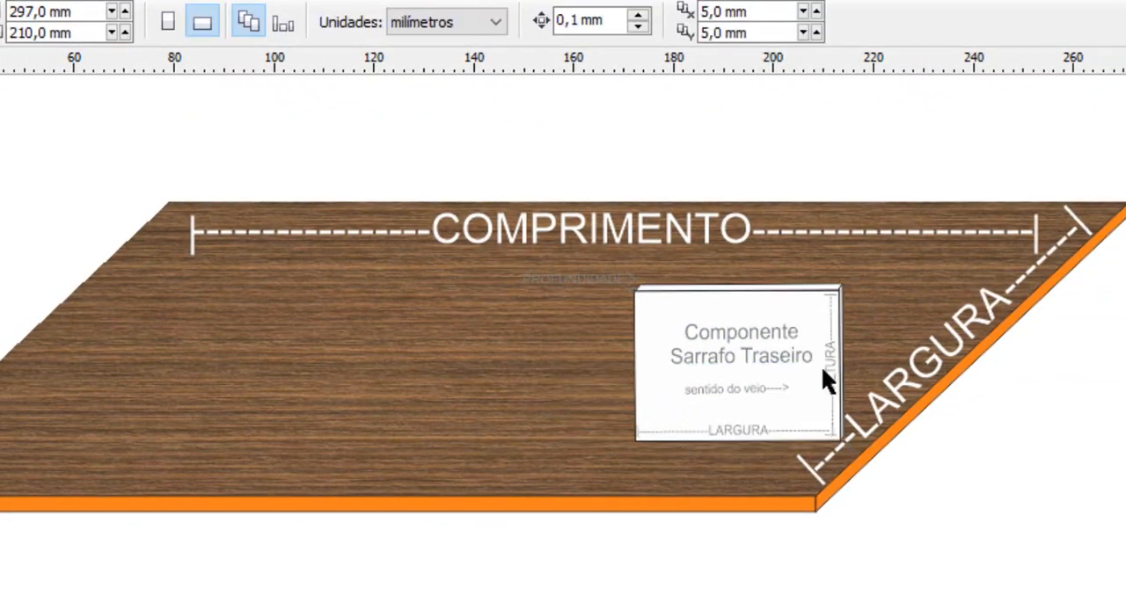
# Place and resize the red rectangle around the sheet's LARGURA label, then switch to the ERP and select the Largura field
pyautogui.hscroll(5, 563, 343)
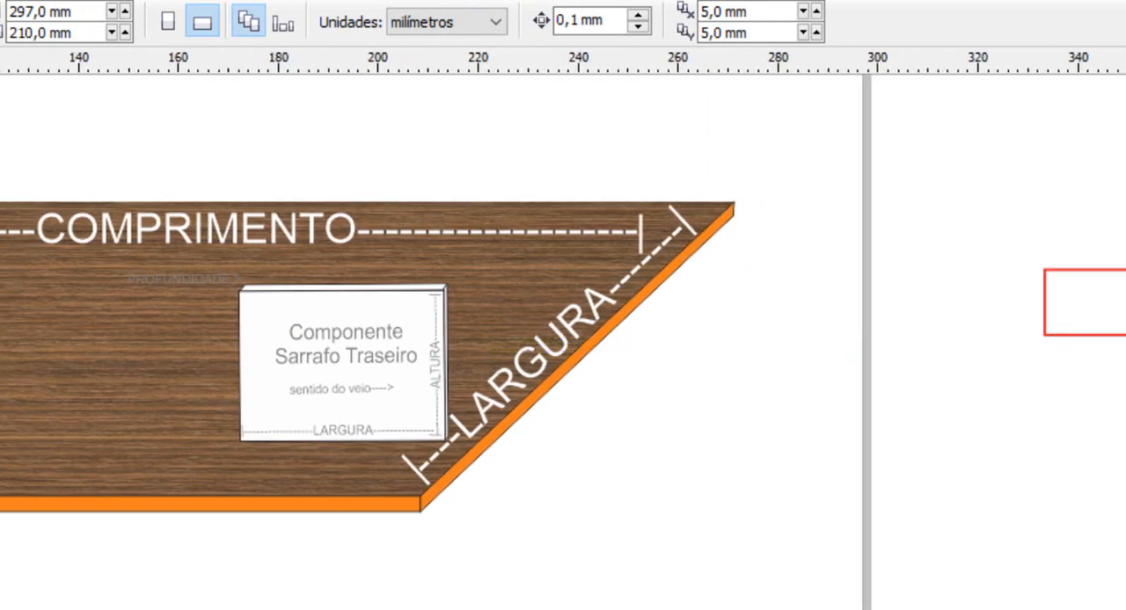
pyautogui.moveTo(1060, 334); pyautogui.dragTo(532, 446)
pyautogui.moveTo(588, 370); pyautogui.dragTo(589, 280)
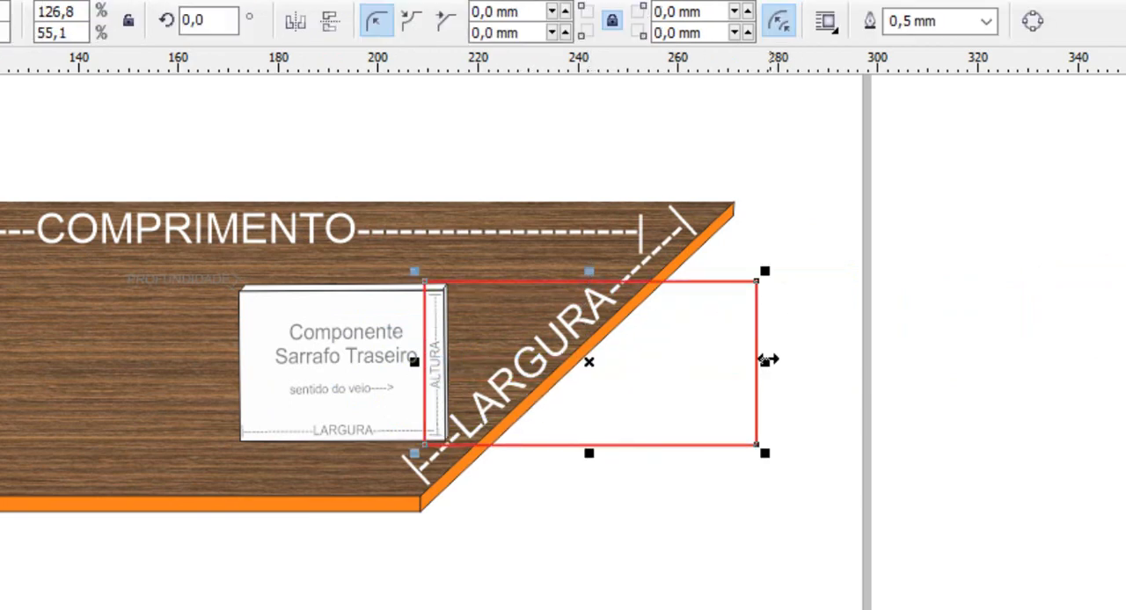
pyautogui.moveTo(758, 358); pyautogui.dragTo(633, 360)
pyautogui.click(607, 513)
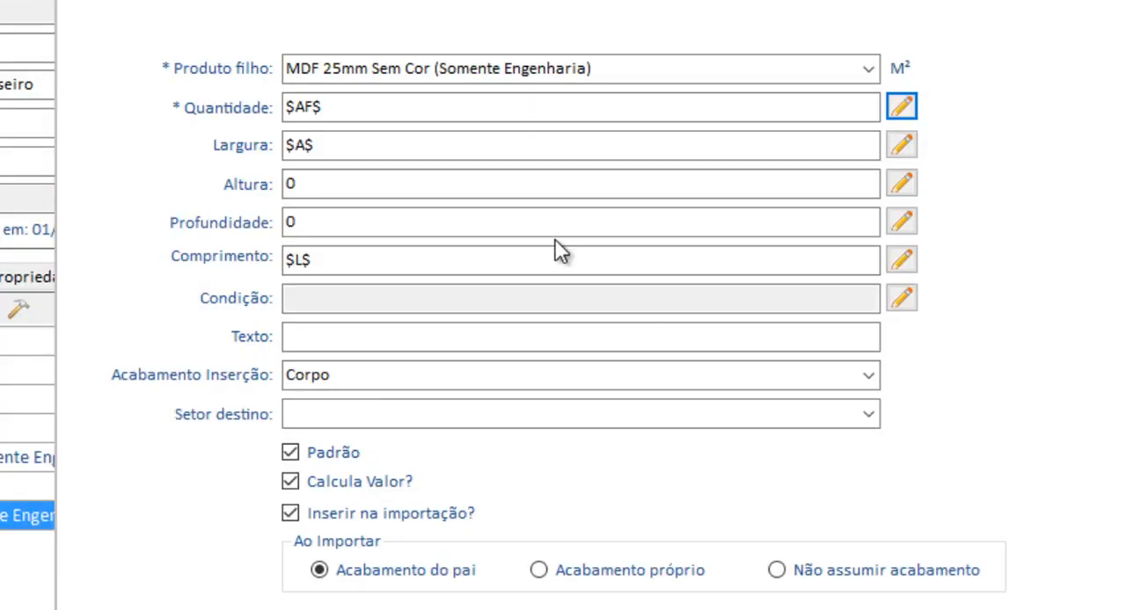
pyautogui.click(342, 145)
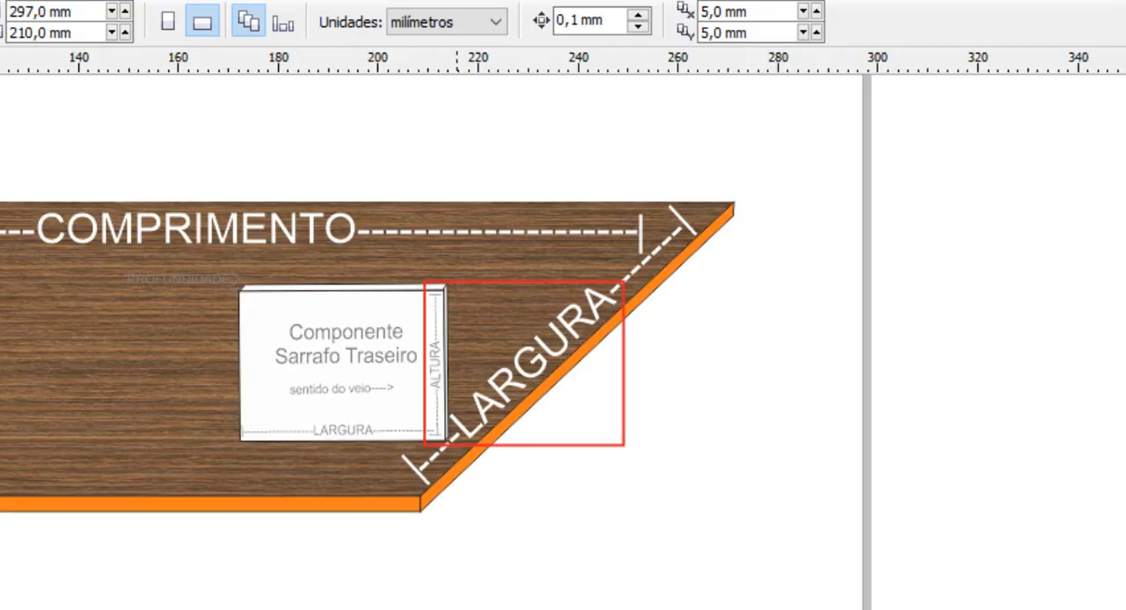
# In CorelDRAW, move the grouped Sarrafo Traseiro drawing above the sheet and reposition and widen the red rectangle around the COMPRIMENTO label
pyautogui.click(327, 357)
pyautogui.moveTo(340, 364); pyautogui.dragTo(220, 130)
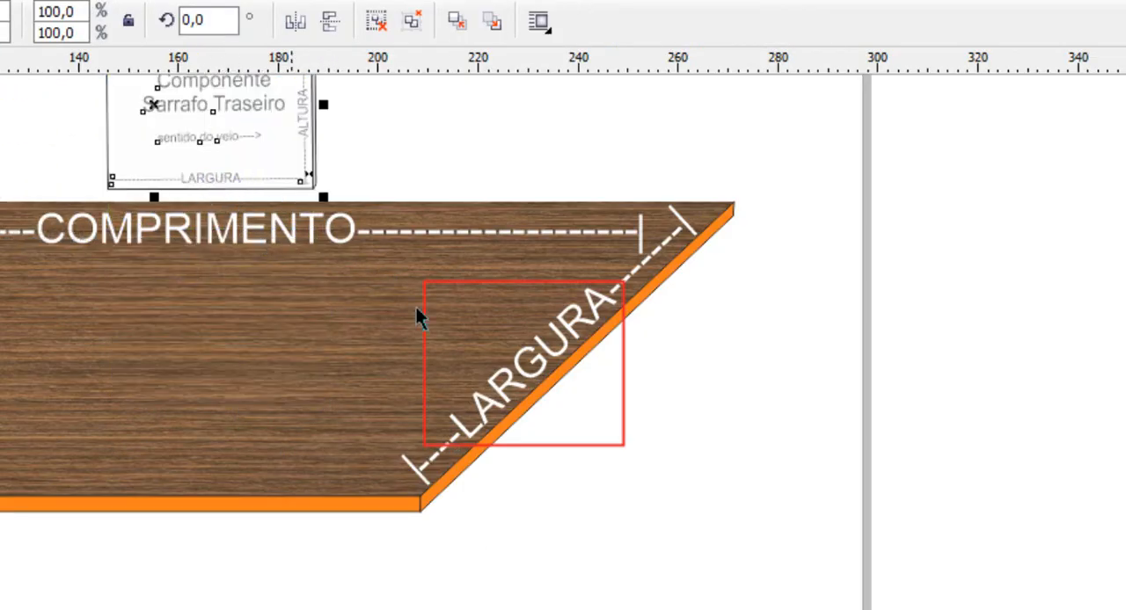
pyautogui.moveTo(507, 284); pyautogui.dragTo(119, 164)
pyautogui.moveTo(243, 239); pyautogui.dragTo(378, 239)
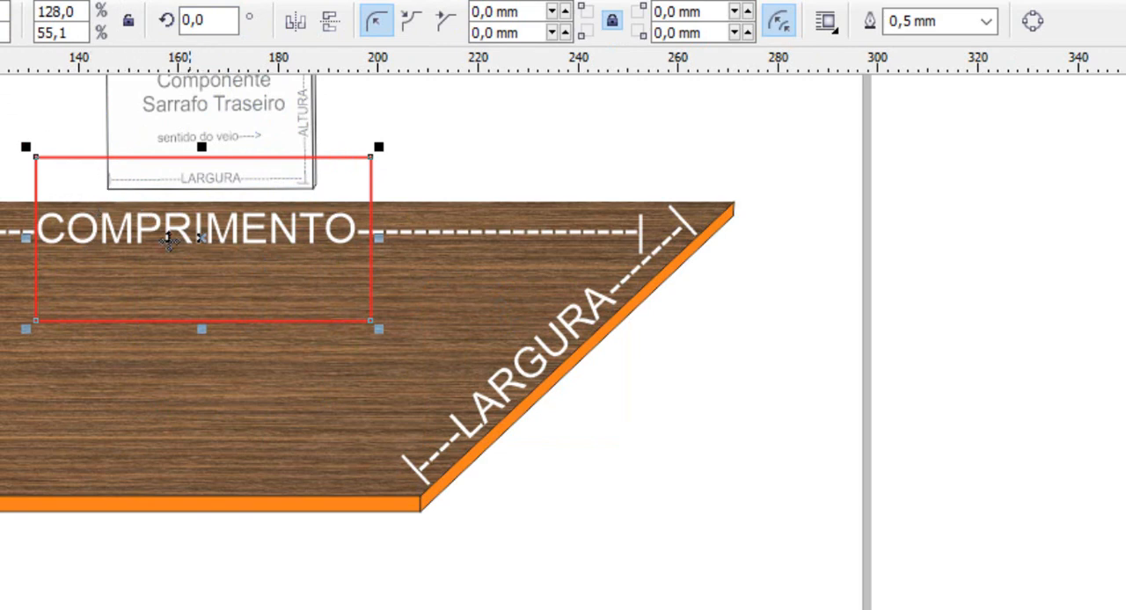
# Switch to the ERP, check the insertion finish Corpo of the MDF 25mm child product, and confirm its form
pyautogui.hotkey('alt', 'Tab')
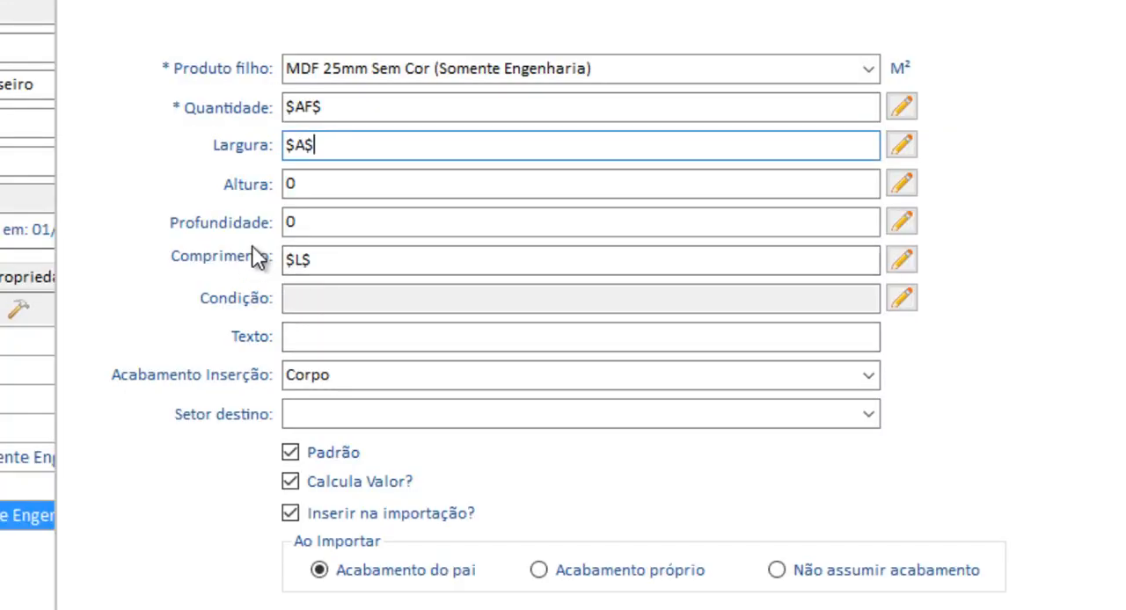
pyautogui.click(344, 374)
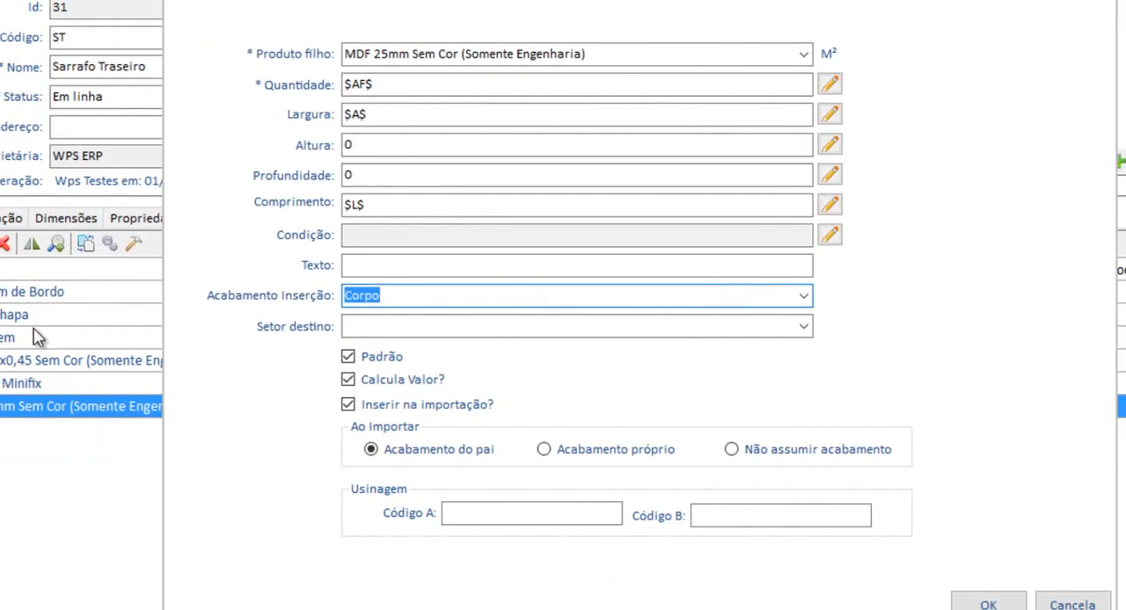
pyautogui.click(967, 589)
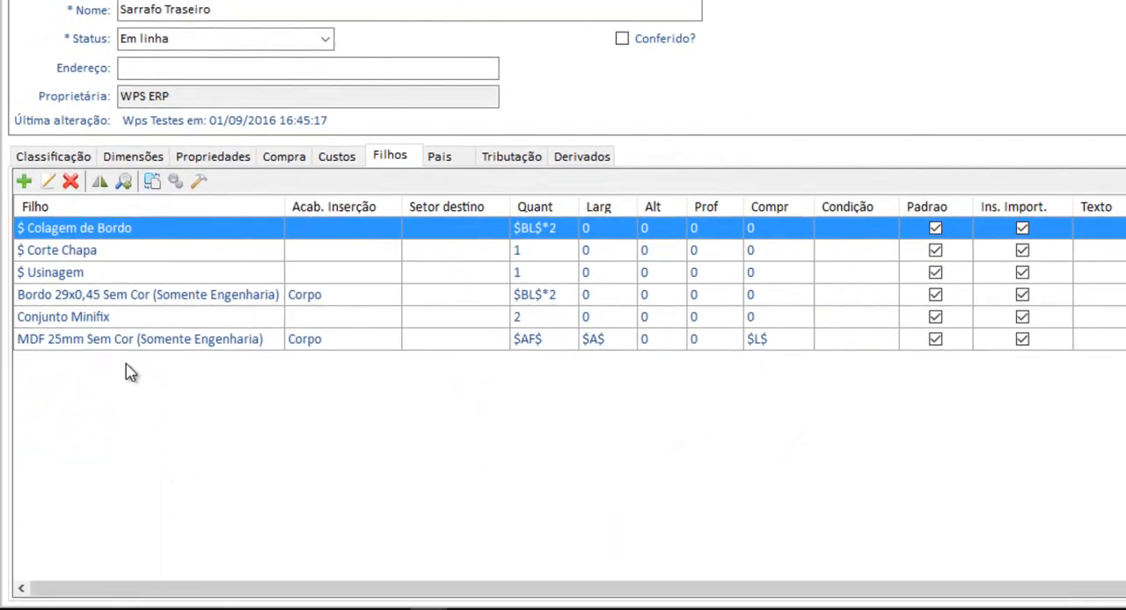
# Open the Conjunto Minifix child of Sarrafo Traseiro and examine the parent products that use it
pyautogui.click(54, 371)
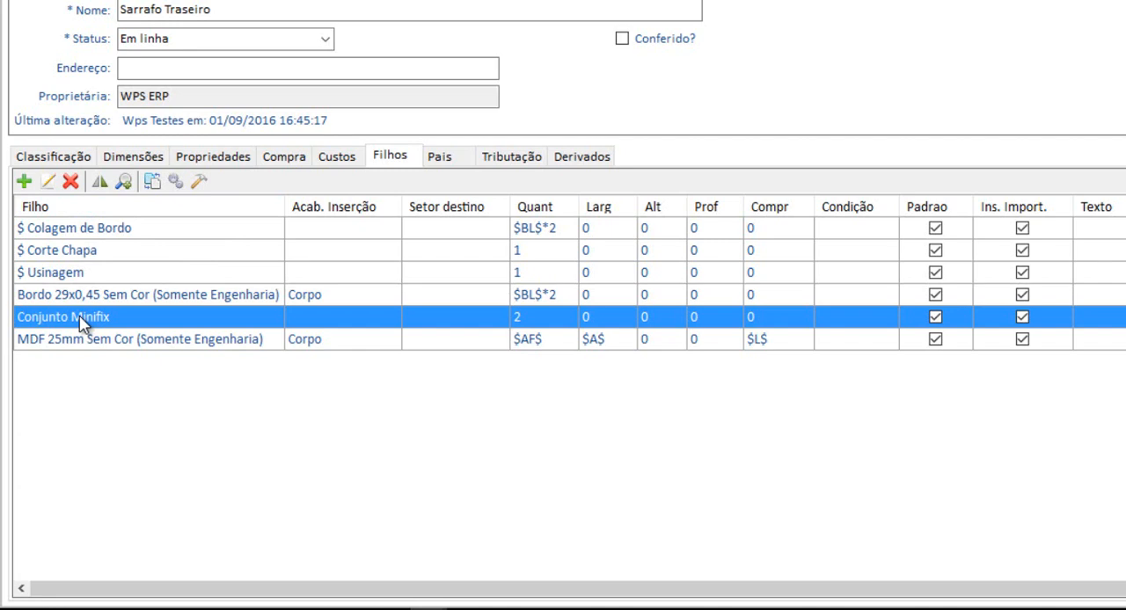
pyautogui.doubleClick(181, 316)
pyautogui.click(461, 157)
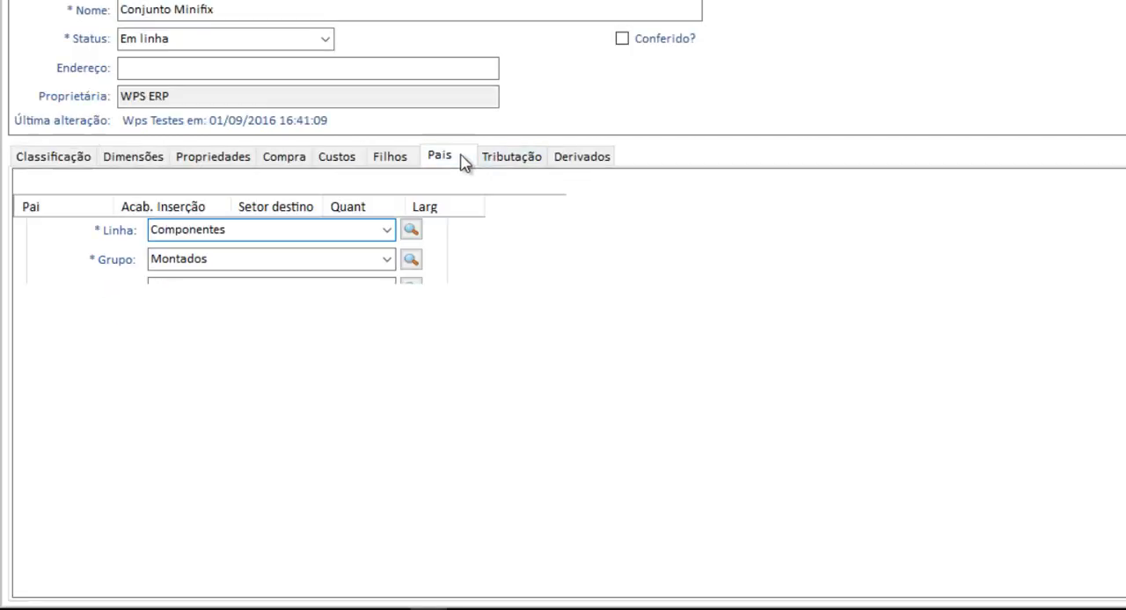
pyautogui.click(88, 253)
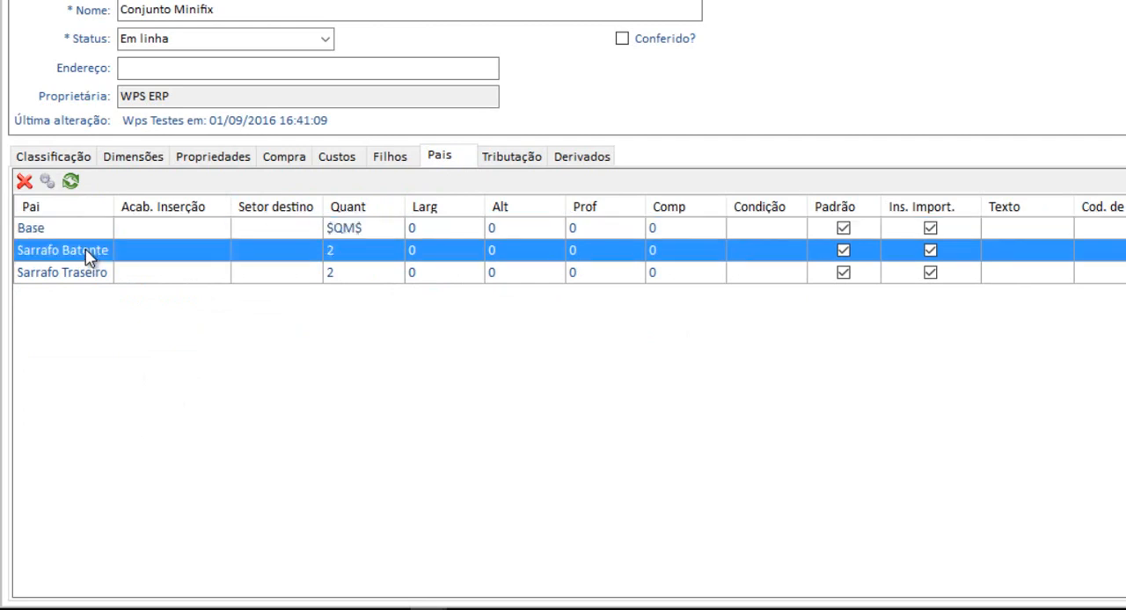
# Open the parent product Sarrafo Batente and locate Conjunto Minifix among its child products
pyautogui.doubleClick(88, 253)
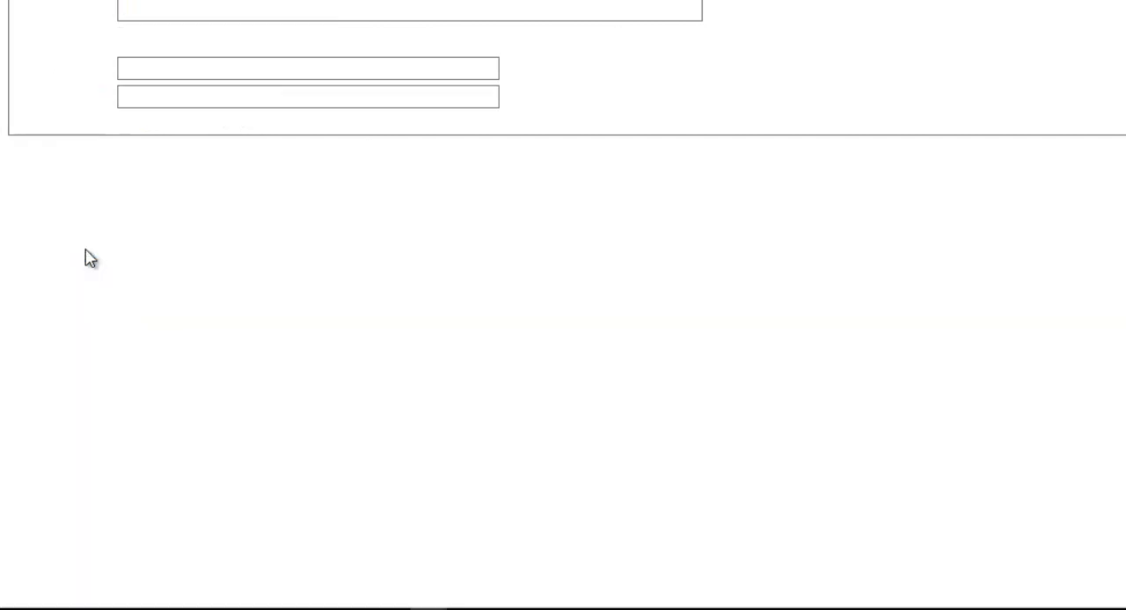
pyautogui.click(392, 160)
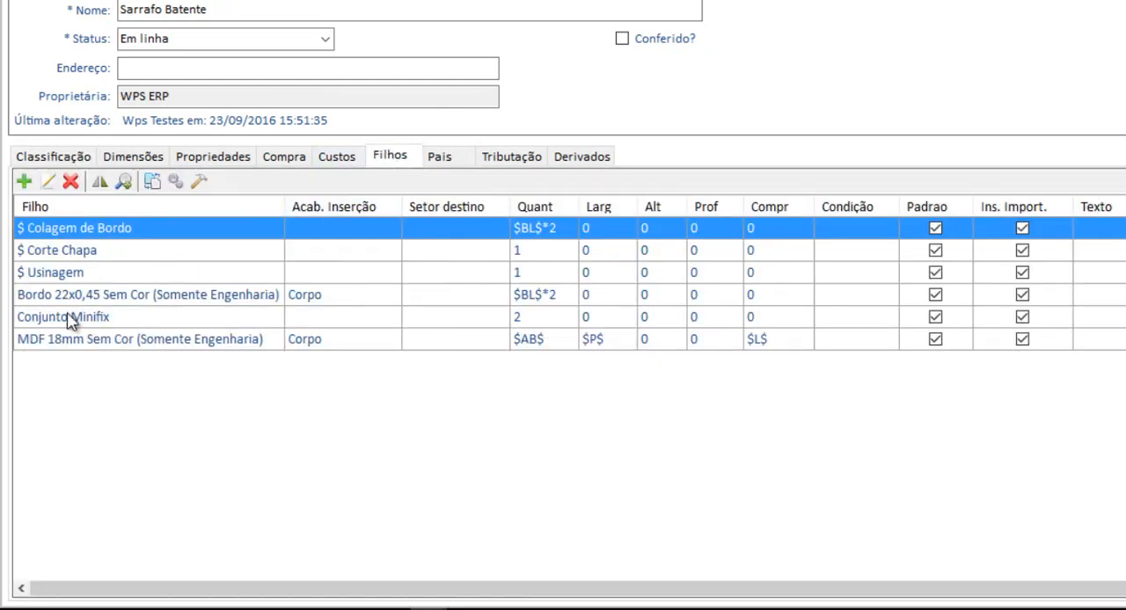
pyautogui.click(163, 316)
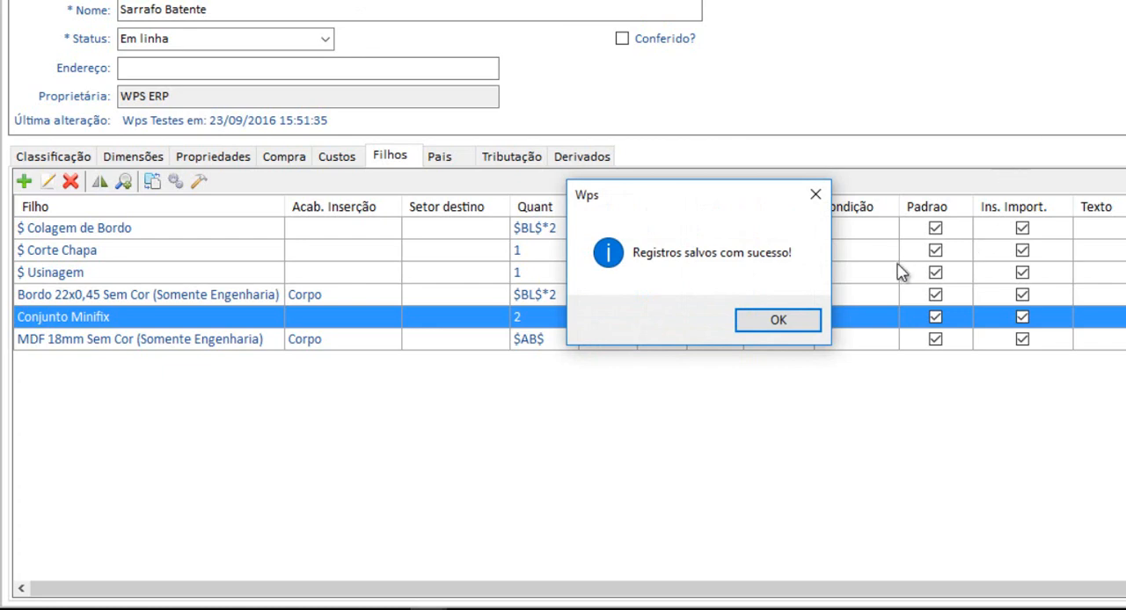
# Save and close the open Sarrafo Batente, Conjunto Minifix and Sarrafo Traseiro product records, returning to the product list
pyautogui.click(791, 318)
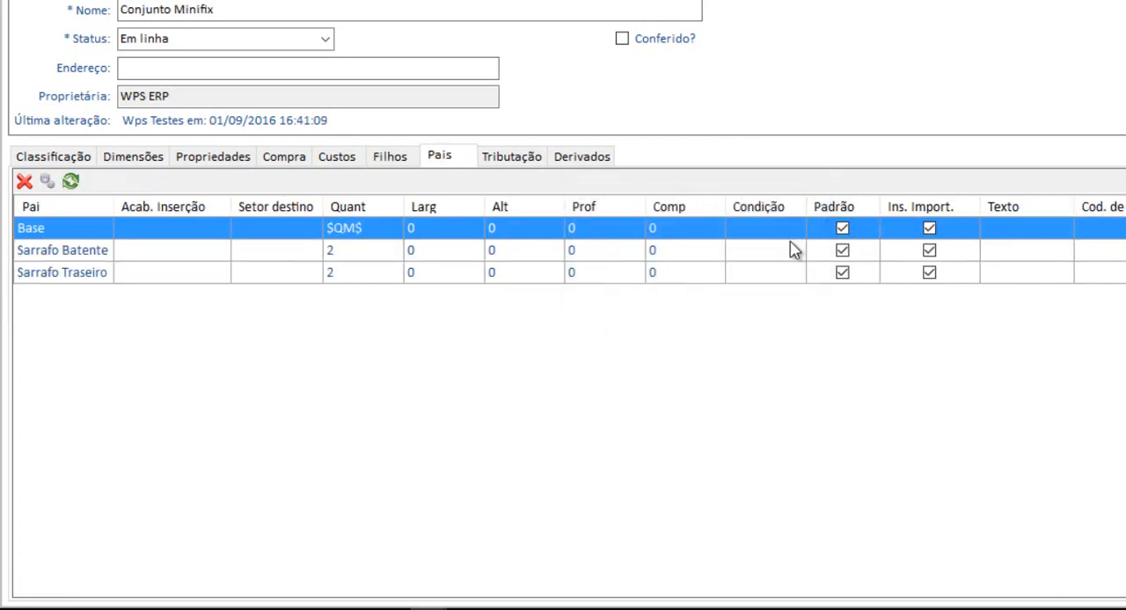
pyautogui.click(761, 324)
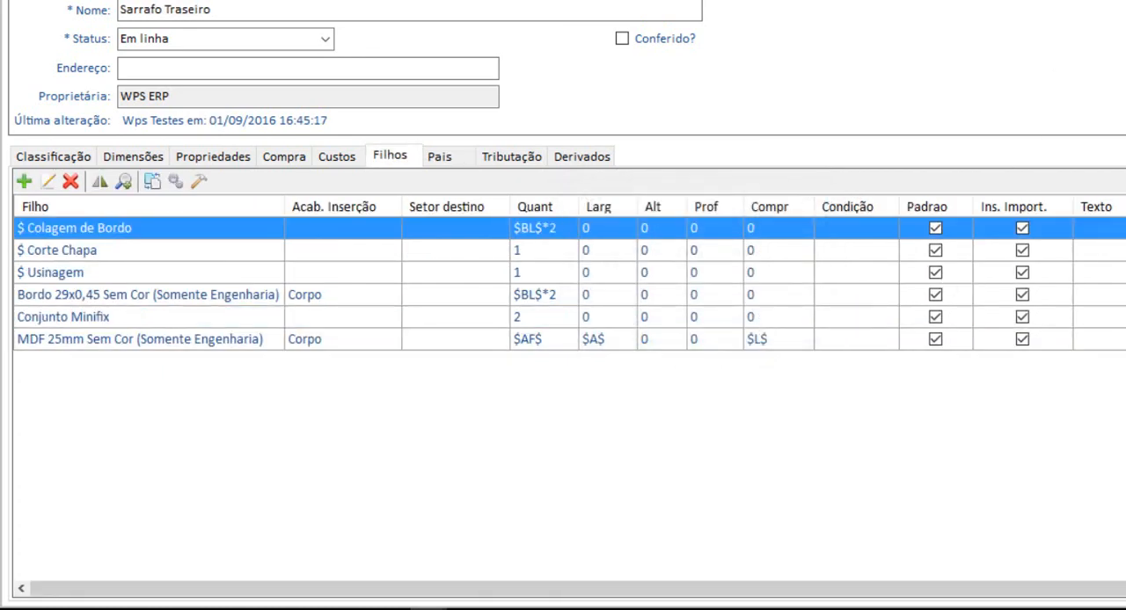
pyautogui.hotkey('ctrl', 's')
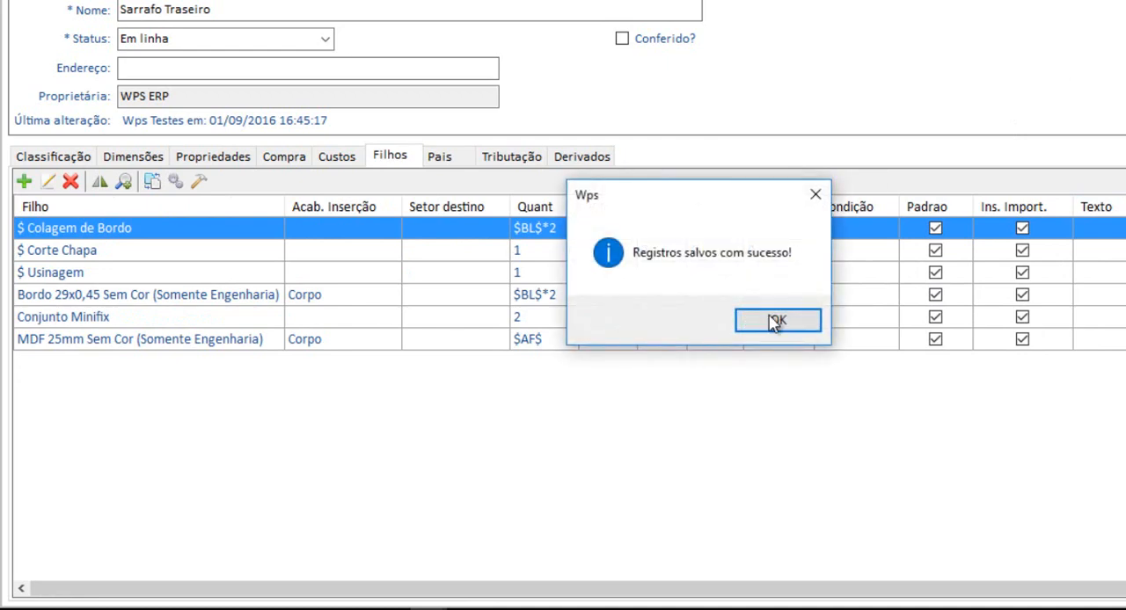
pyautogui.click(774, 322)
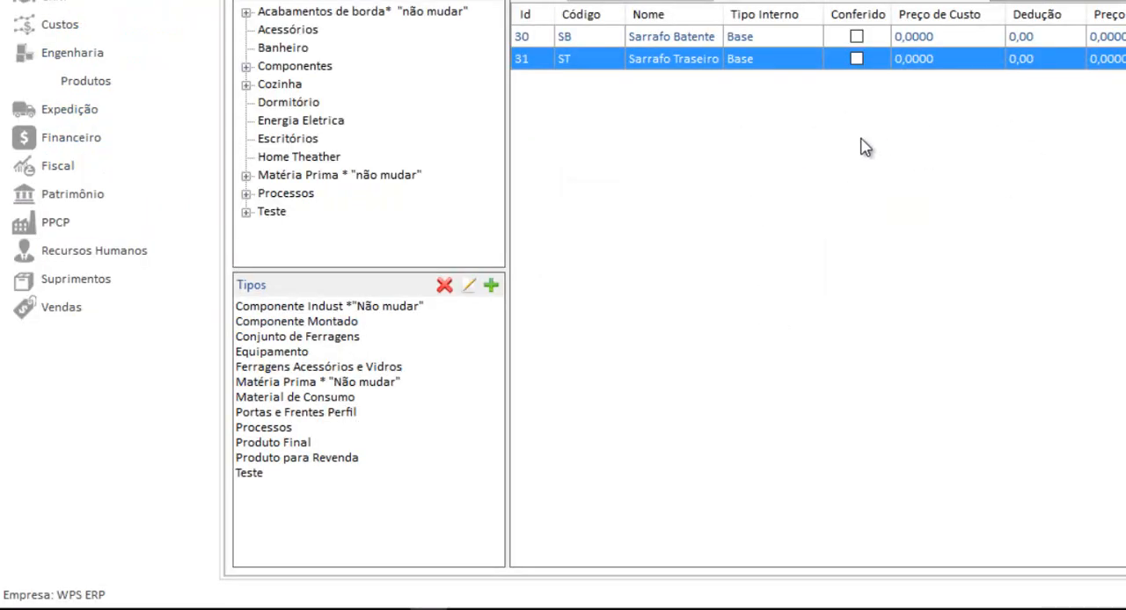